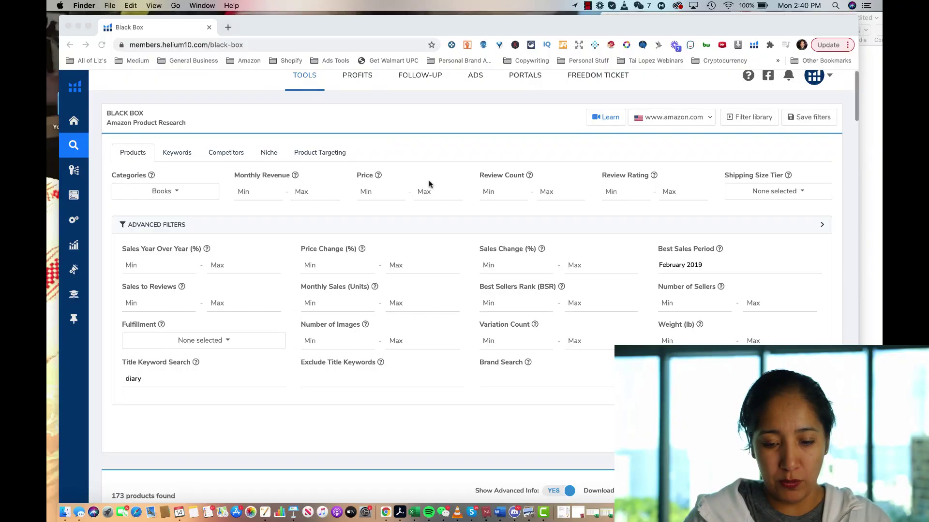
- Reset the Black Box product search to empty filters and expand the advanced filters
left_click(378, 28)
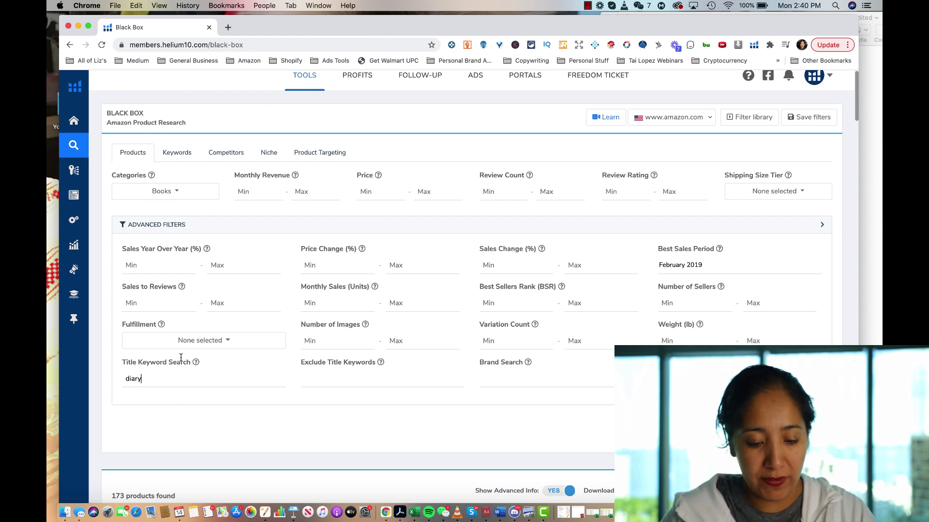
mouse_move(91, 385)
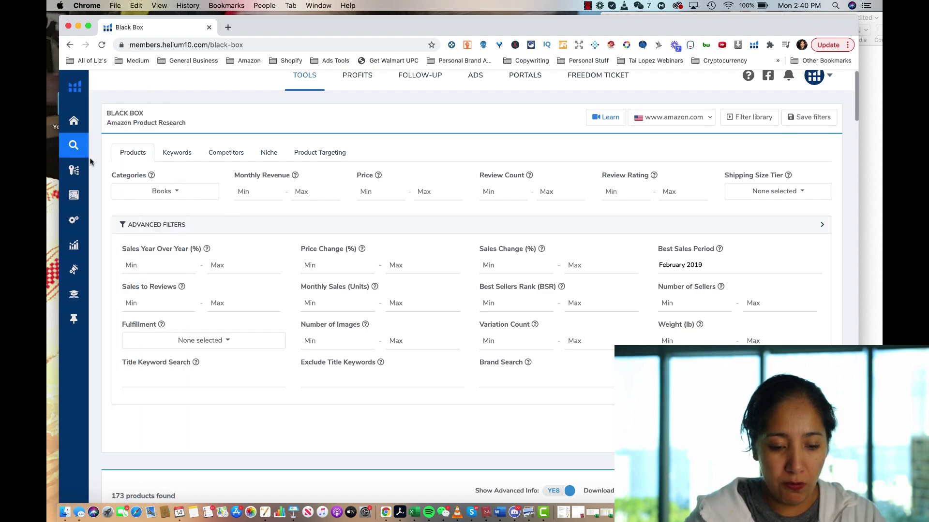
left_click(112, 170)
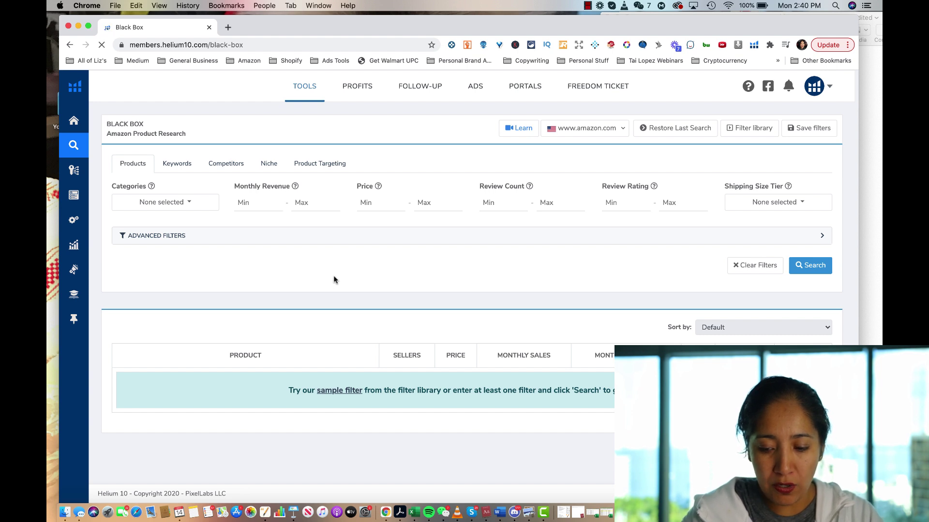
left_click(157, 236)
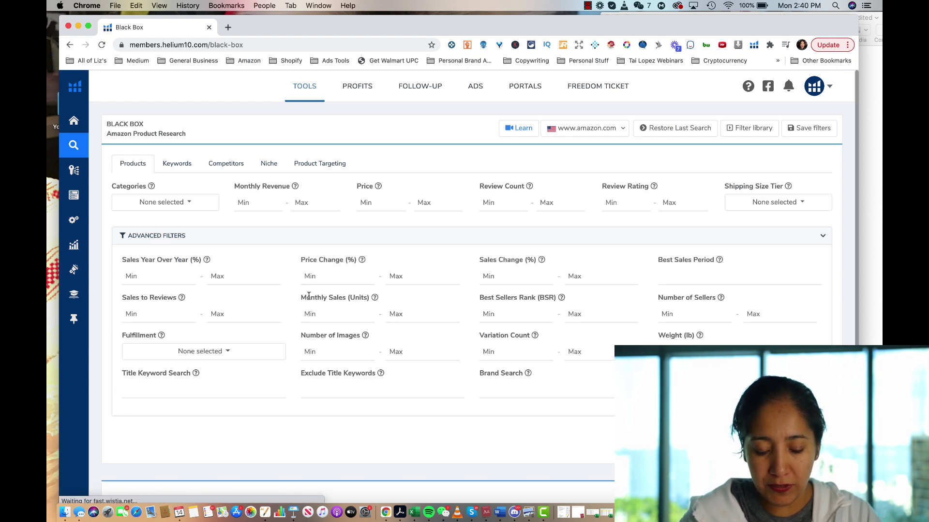
- Set the Best Sales Period filter to February 2019
left_click(703, 283)
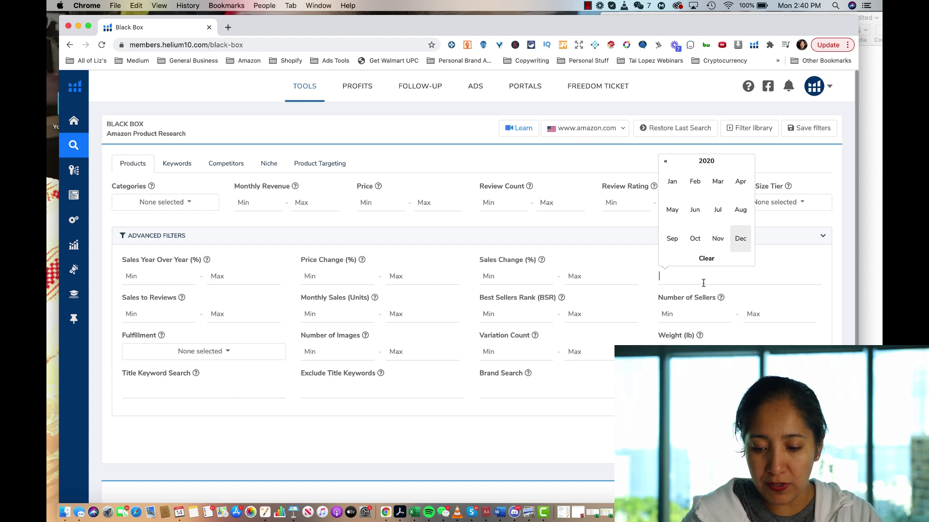
left_click(695, 181)
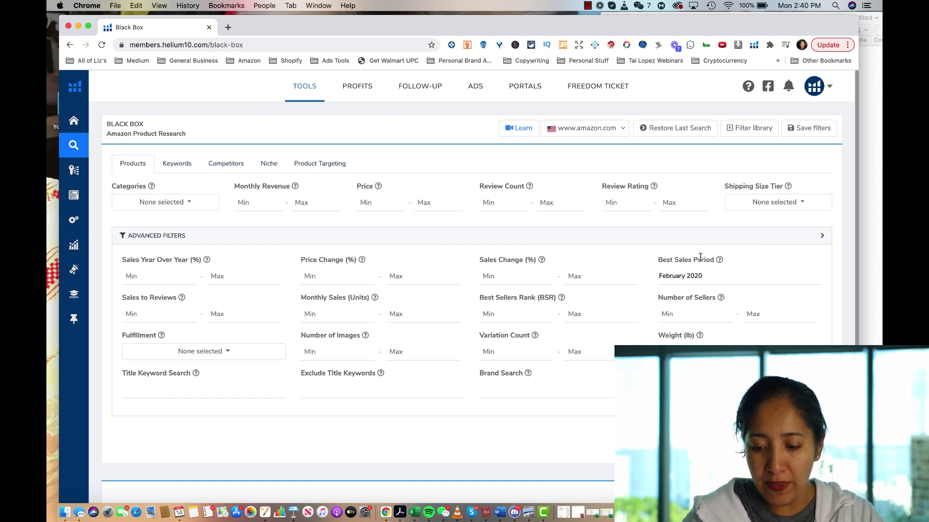
left_click(695, 276)
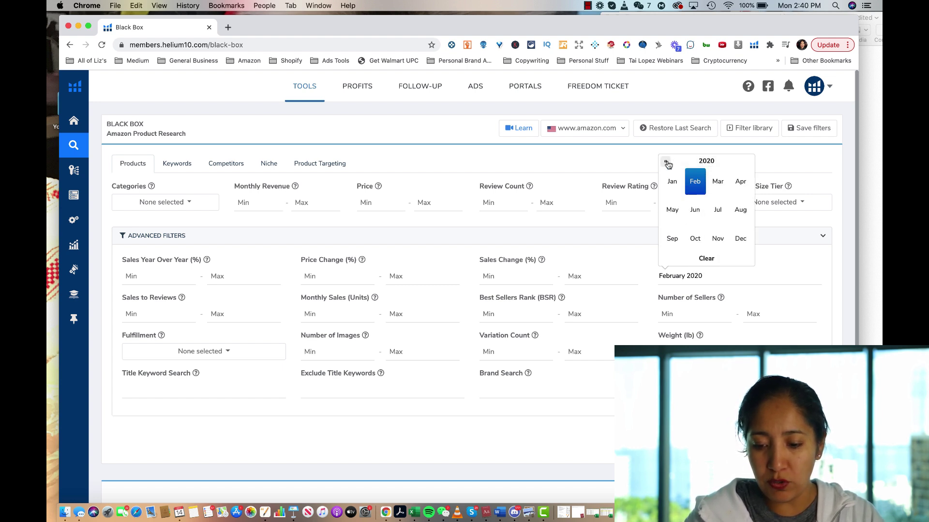
left_click(668, 165)
left_click(695, 182)
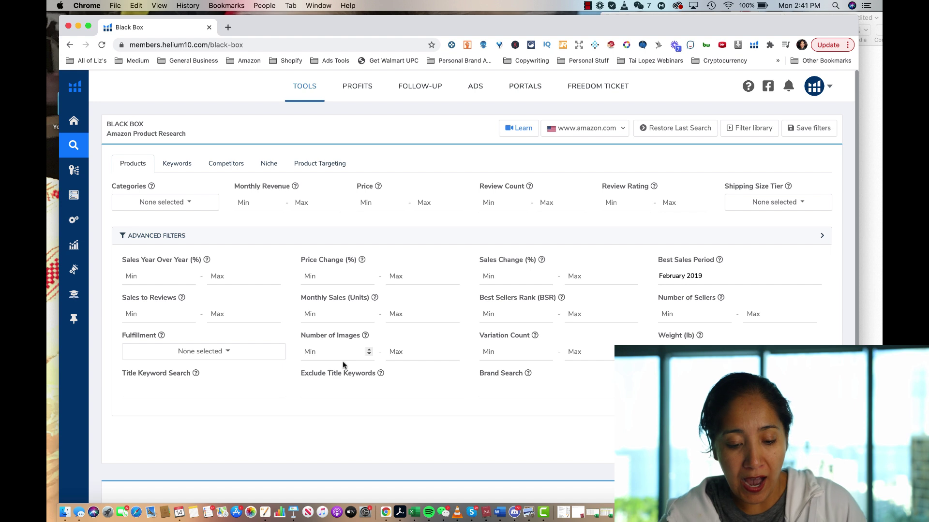
- Restrict the product search to the Books category
left_click(226, 388)
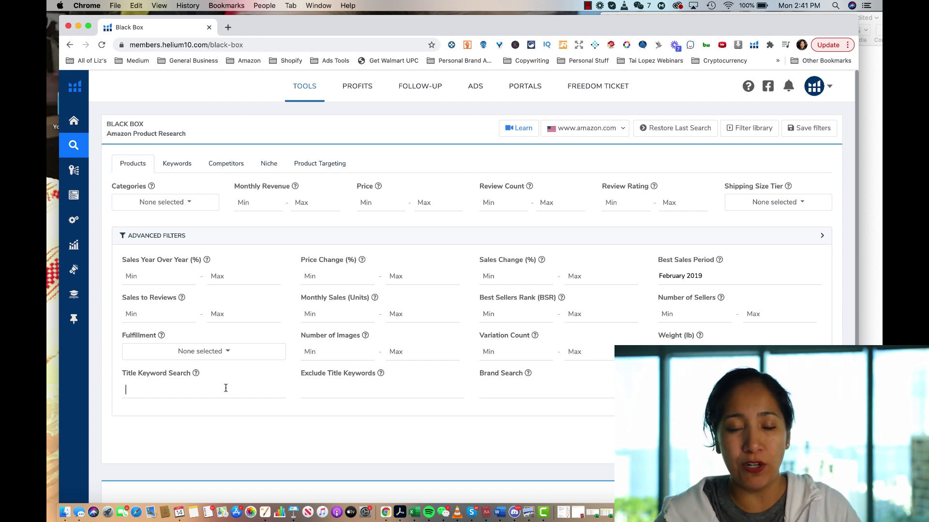
left_click(230, 352)
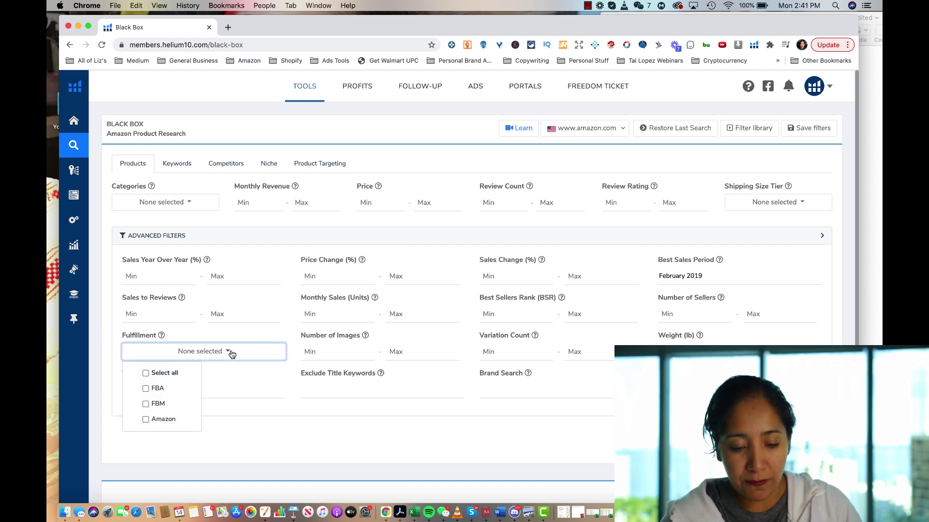
left_click(242, 376)
left_click(198, 202)
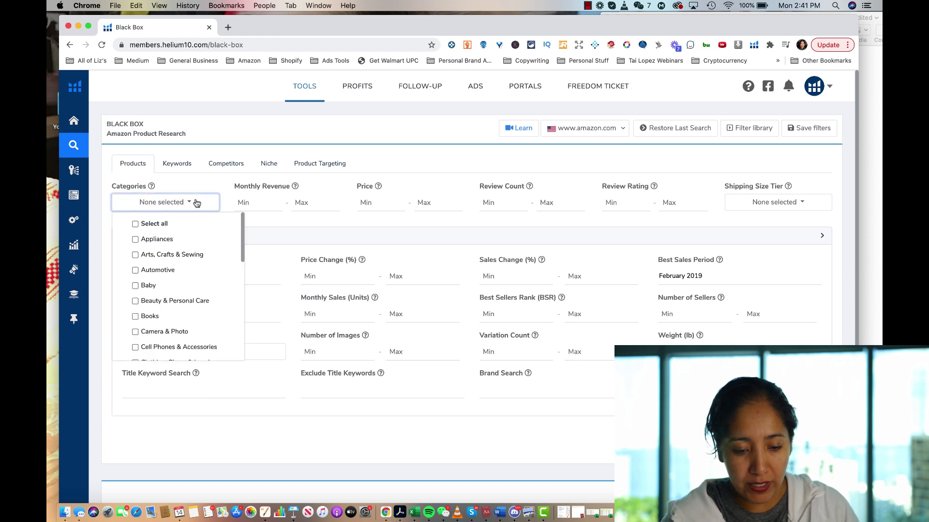
left_click(148, 318)
left_click(257, 399)
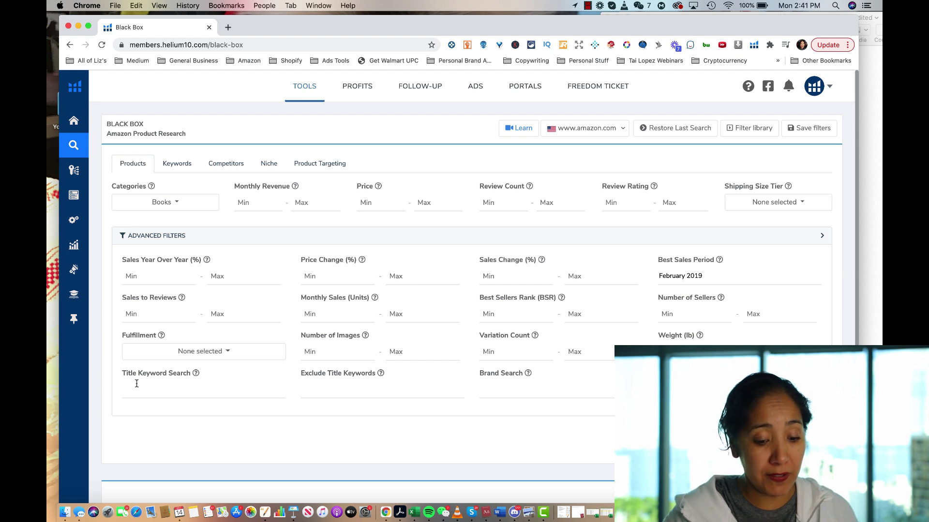
- Enter "valentine" as the title keyword and run the product search
left_click(193, 388)
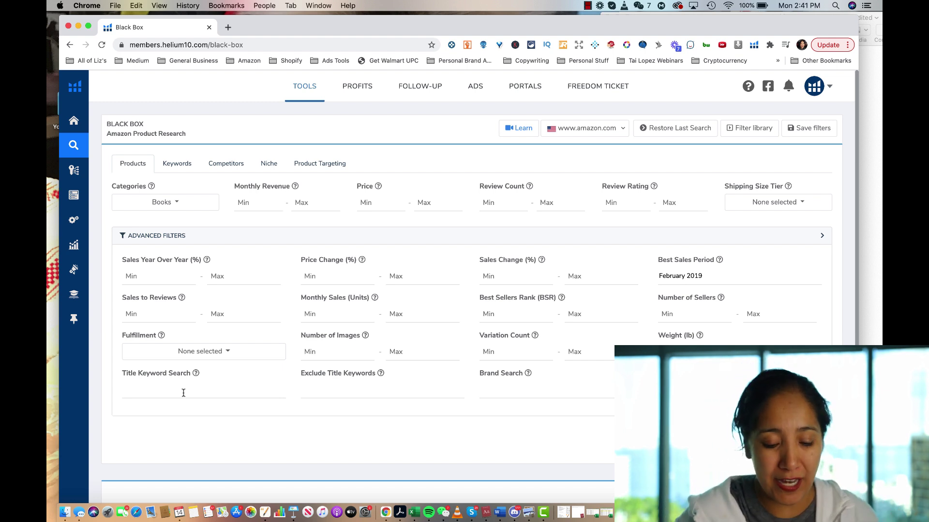
type("valentine")
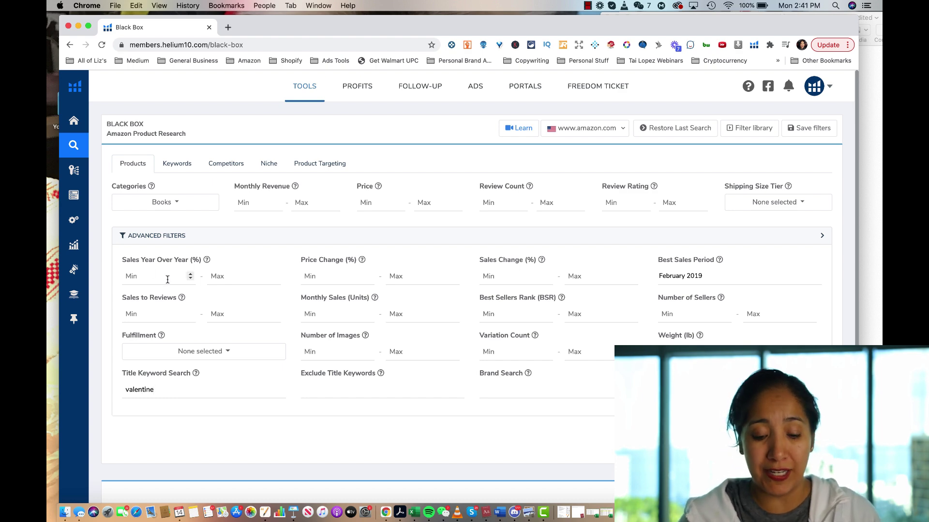
scroll(275, 278, "down", 3)
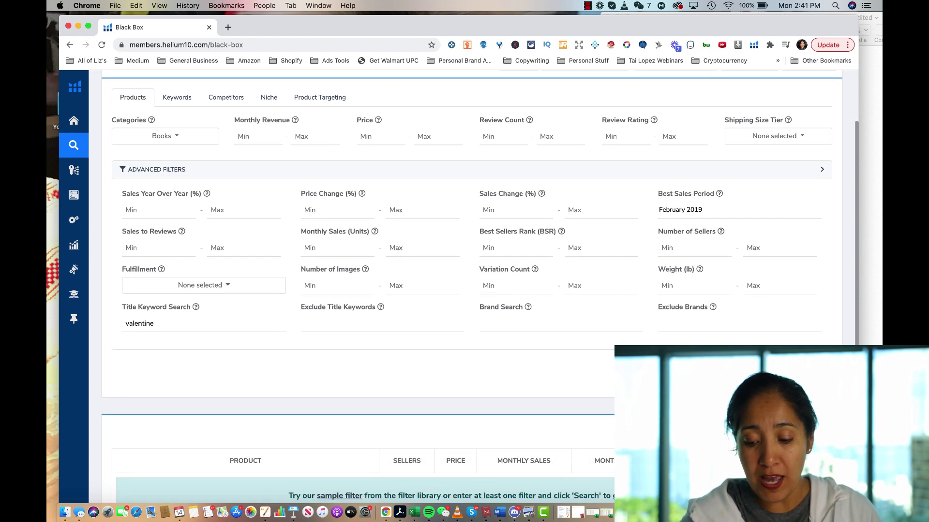
scroll(474, 286, "up", 3)
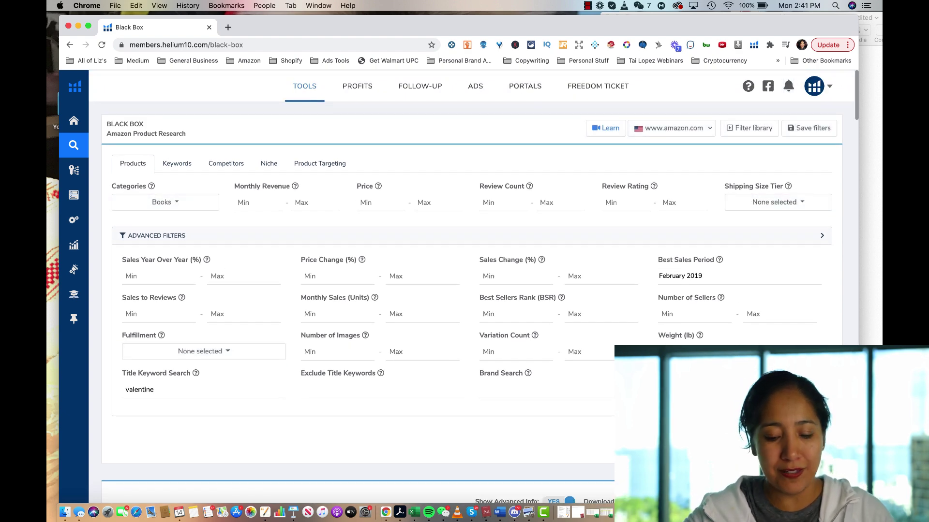
- Sort the found products by monthly sales
scroll(680, 343, "down", 15)
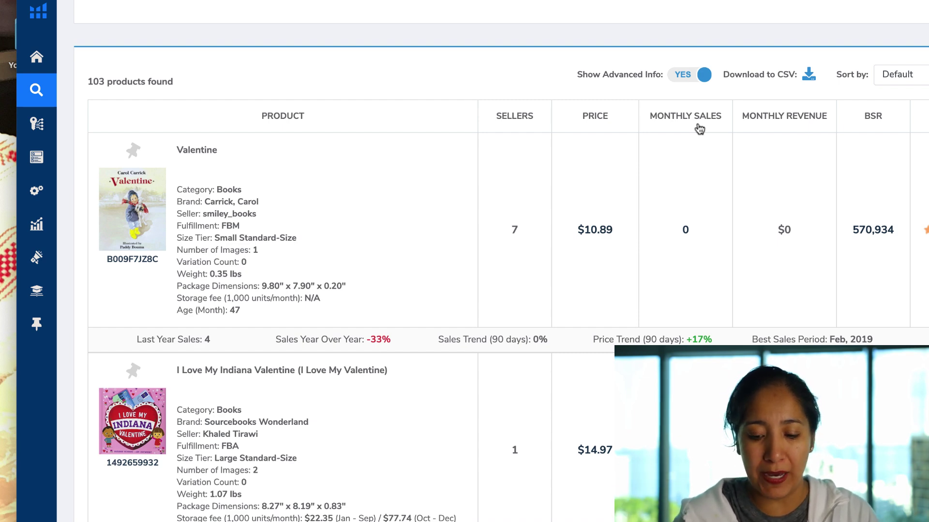
left_click(700, 129)
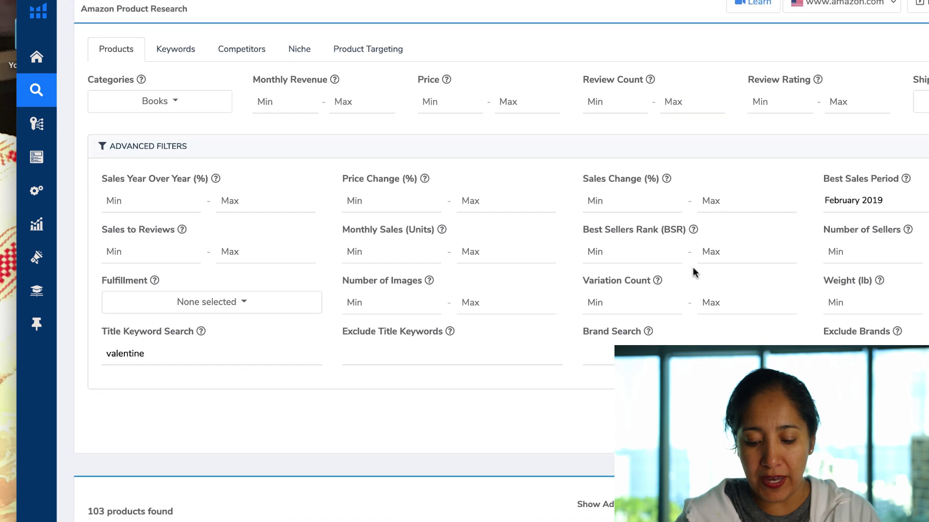
scroll(701, 266, "up", 5)
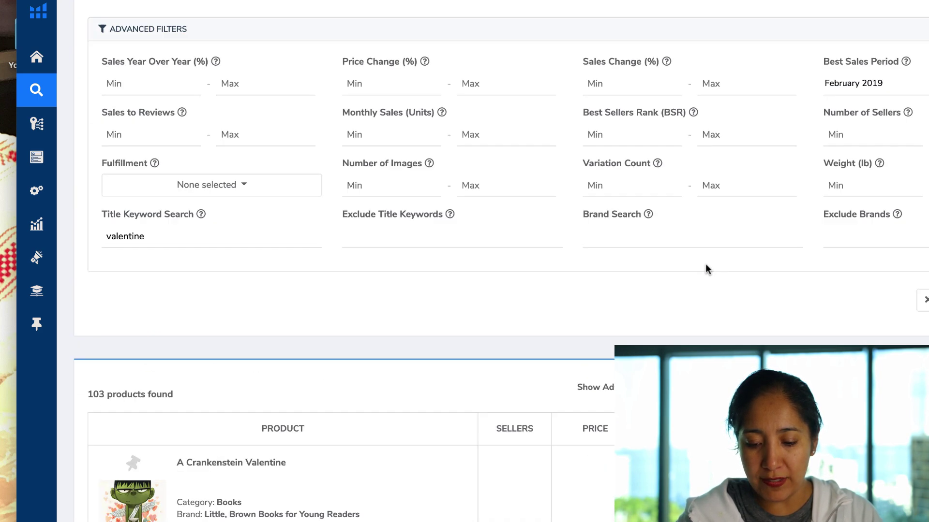
scroll(742, 295, "down", 8)
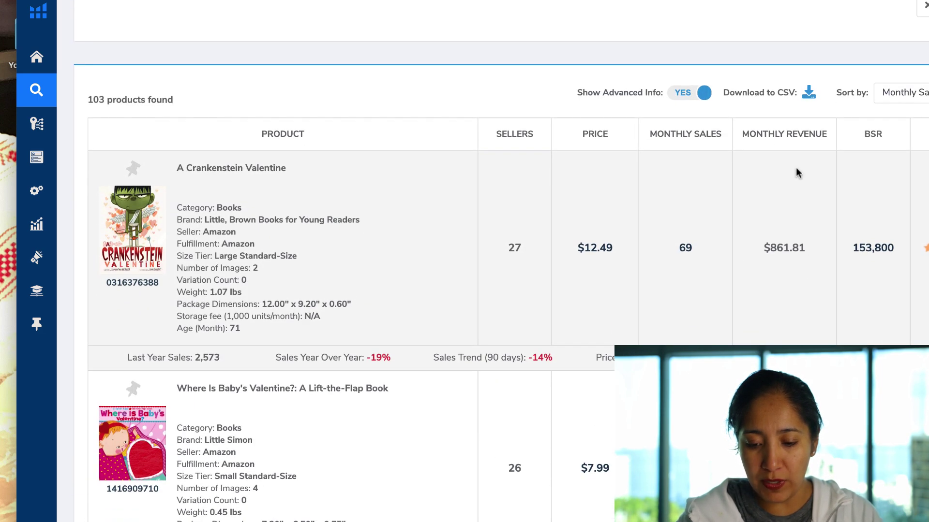
- Examine the Valentine book results, comparing their titles, covers, prices, monthly sales, last year's sales and sales trends
scroll(753, 263, "down", 1)
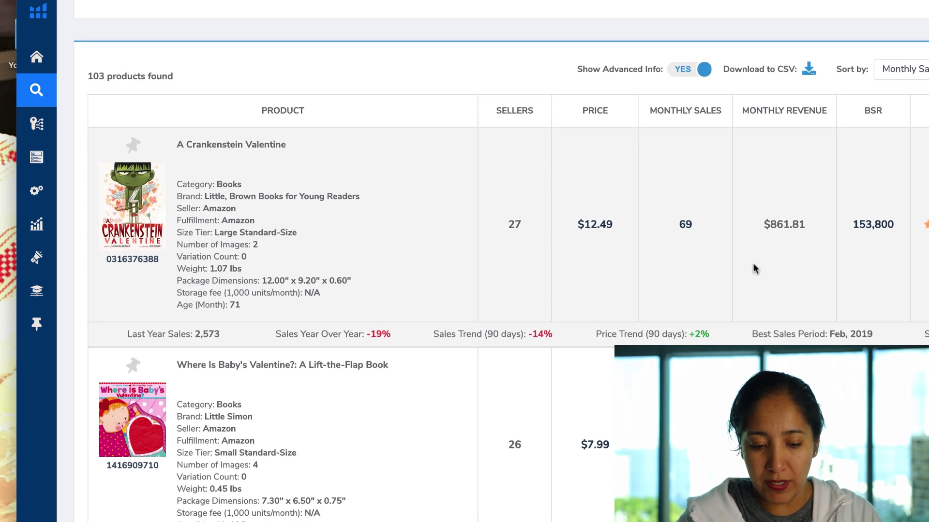
scroll(372, 250, "down", 2)
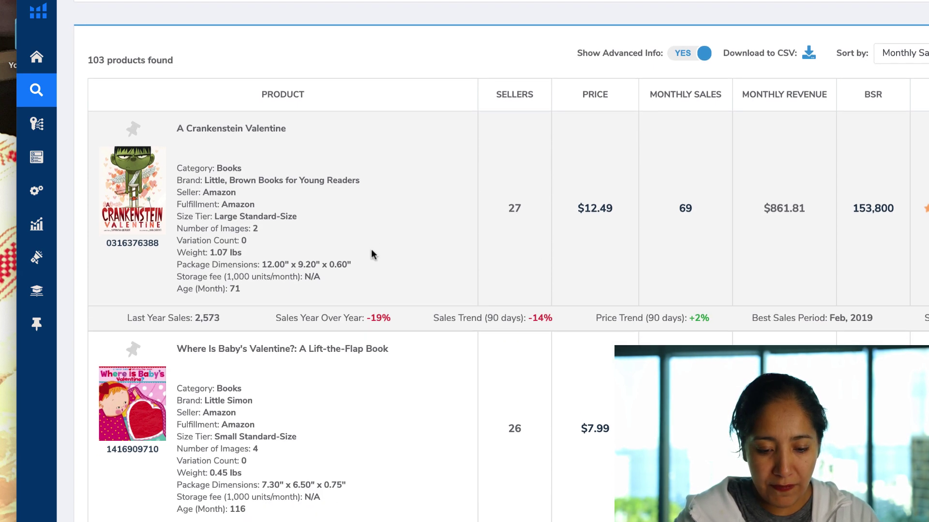
scroll(372, 253, "down", 7)
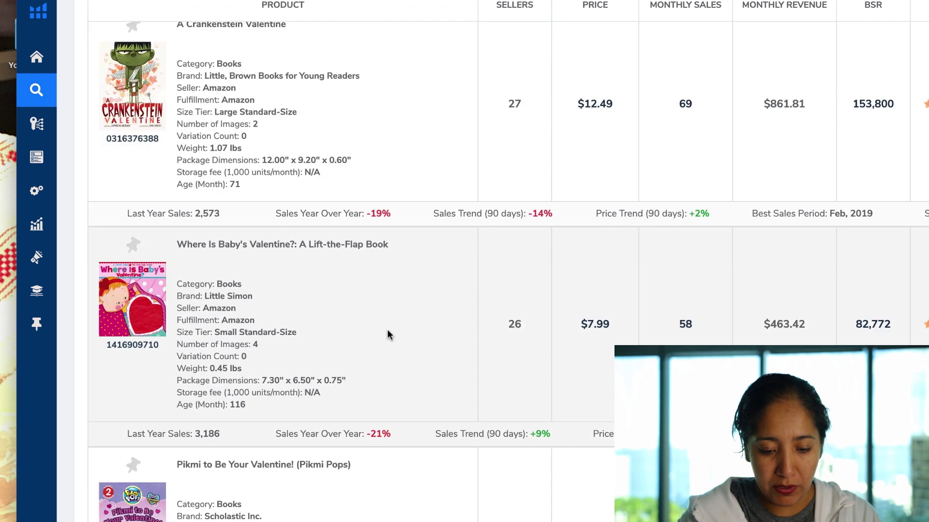
scroll(387, 332, "down", 7)
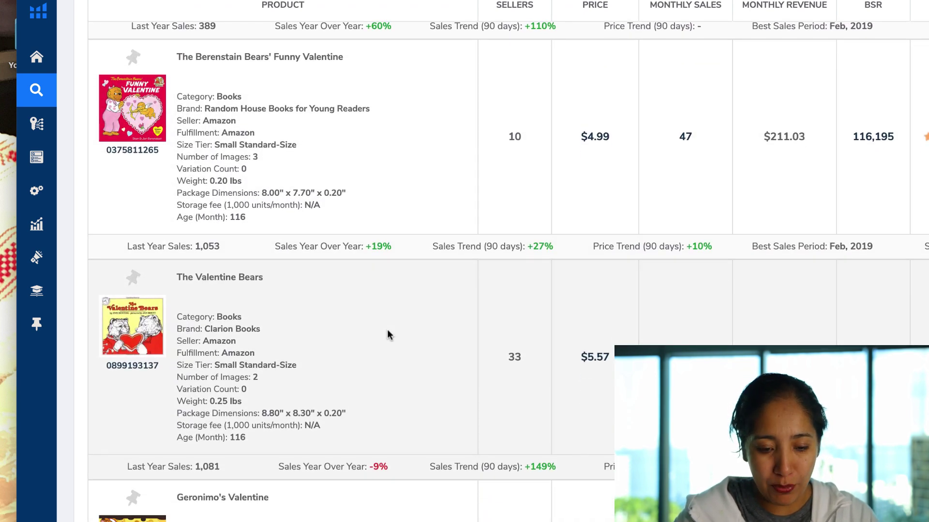
scroll(388, 333, "down", 4)
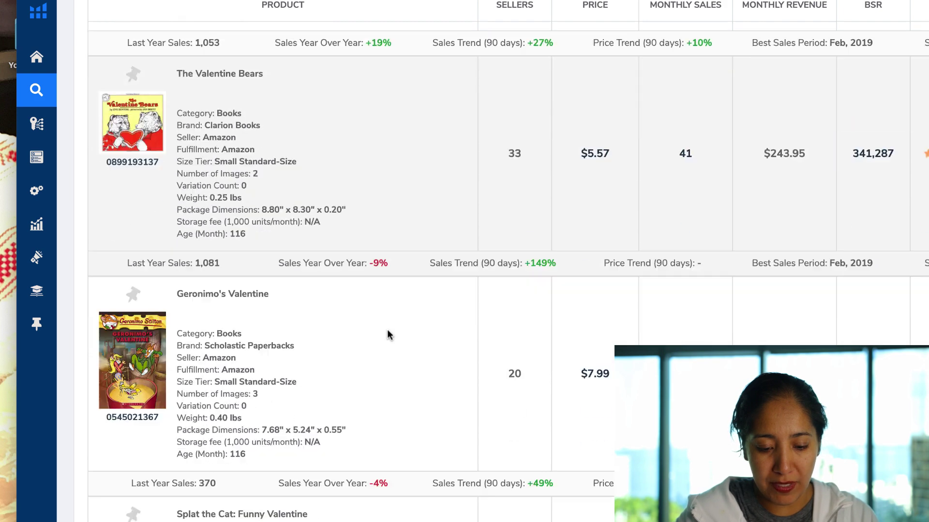
scroll(387, 333, "down", 1)
scroll(387, 333, "down", 4)
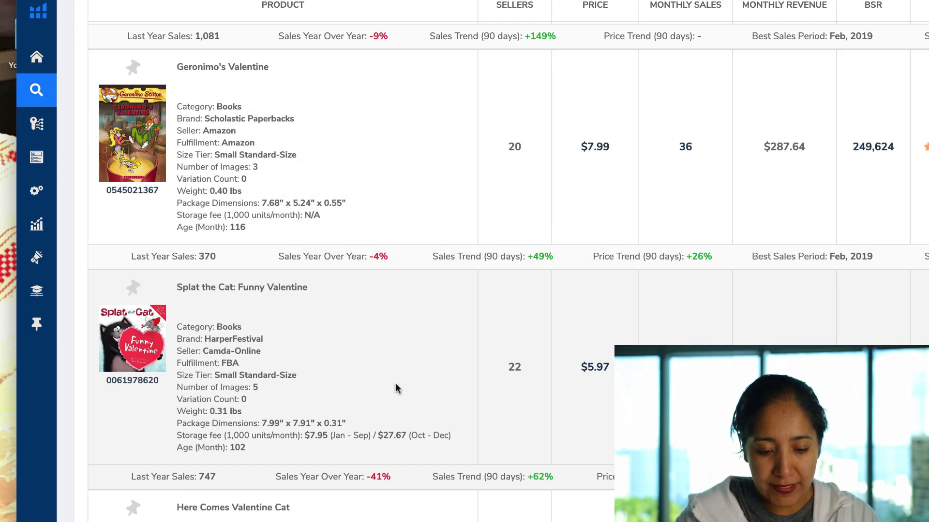
scroll(375, 330, "down", 4)
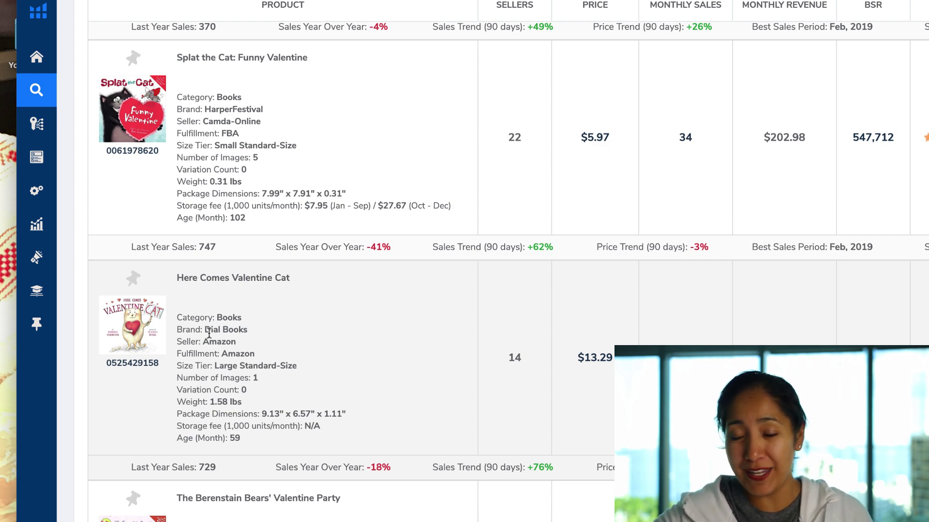
scroll(209, 333, "down", 4)
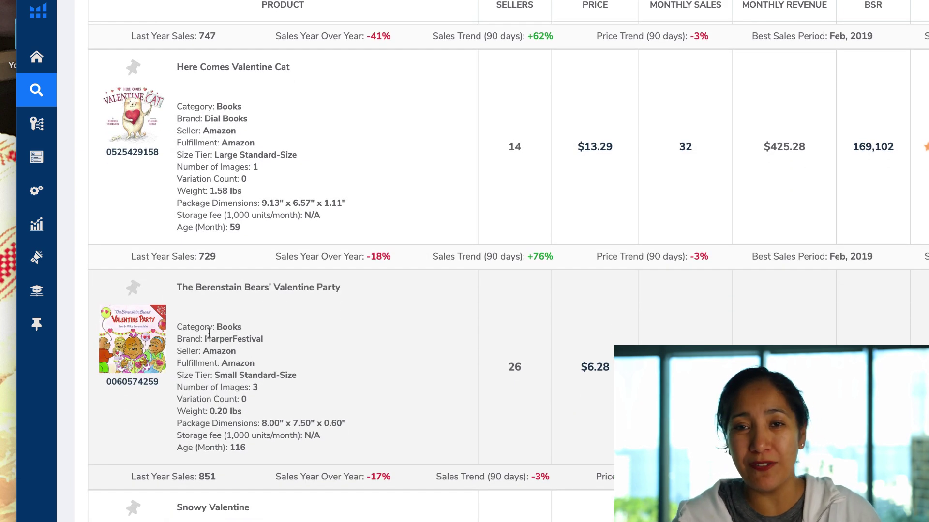
scroll(209, 333, "down", 1)
scroll(258, 351, "down", 4)
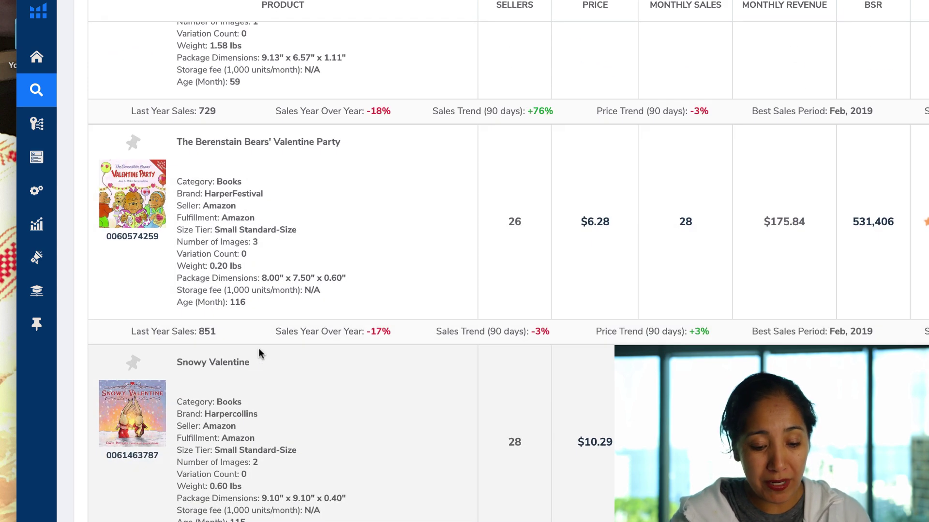
scroll(259, 349, "down", 3)
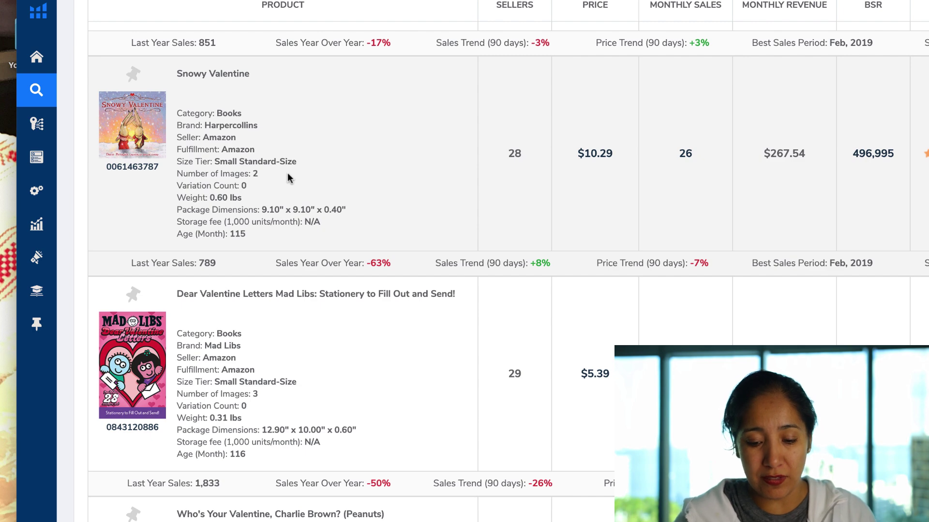
scroll(287, 173, "down", 3)
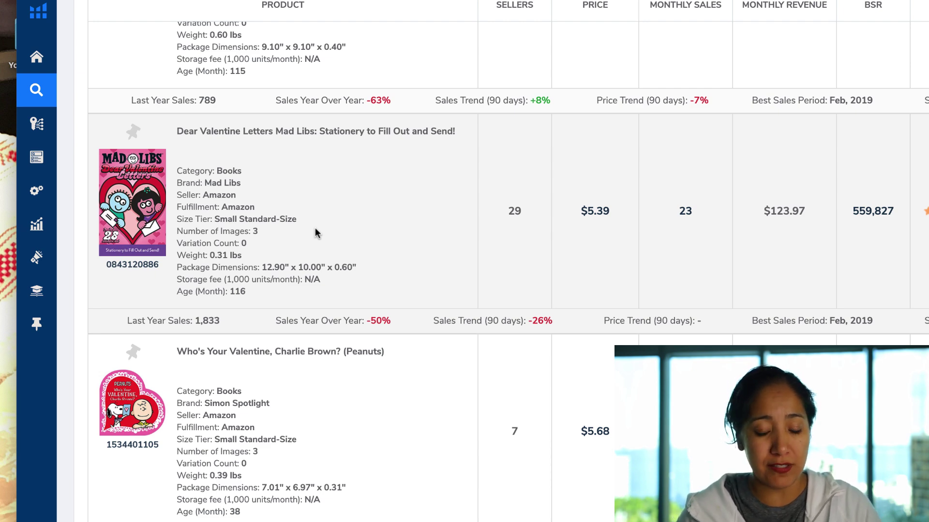
scroll(315, 229, "down", 7)
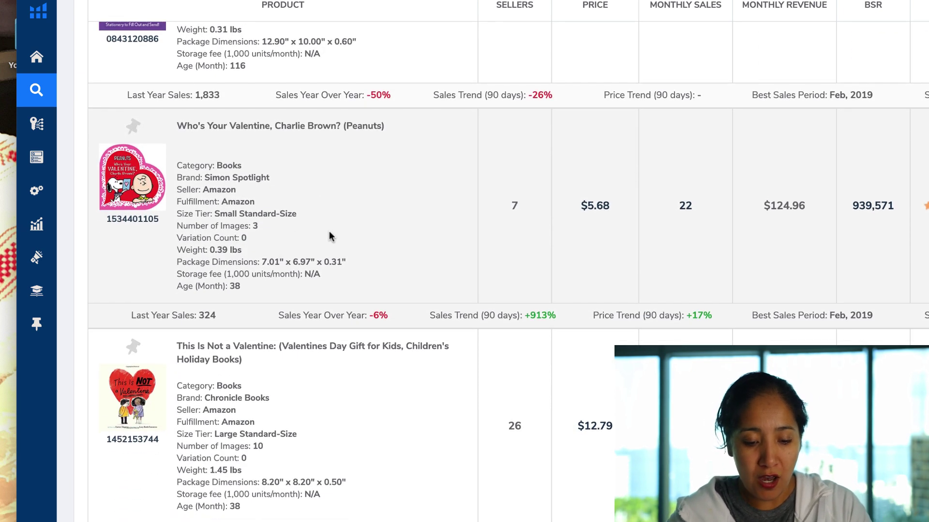
scroll(328, 230, "down", 5)
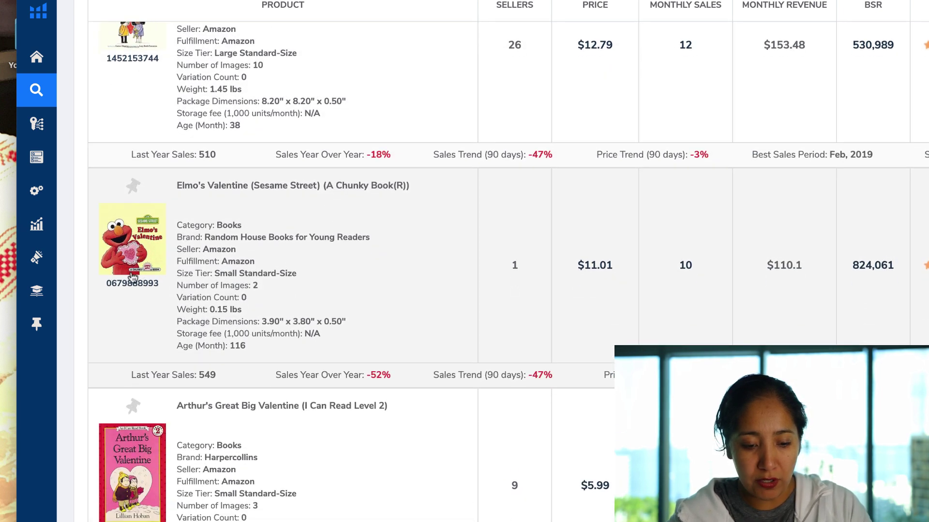
scroll(329, 292, "down", 8)
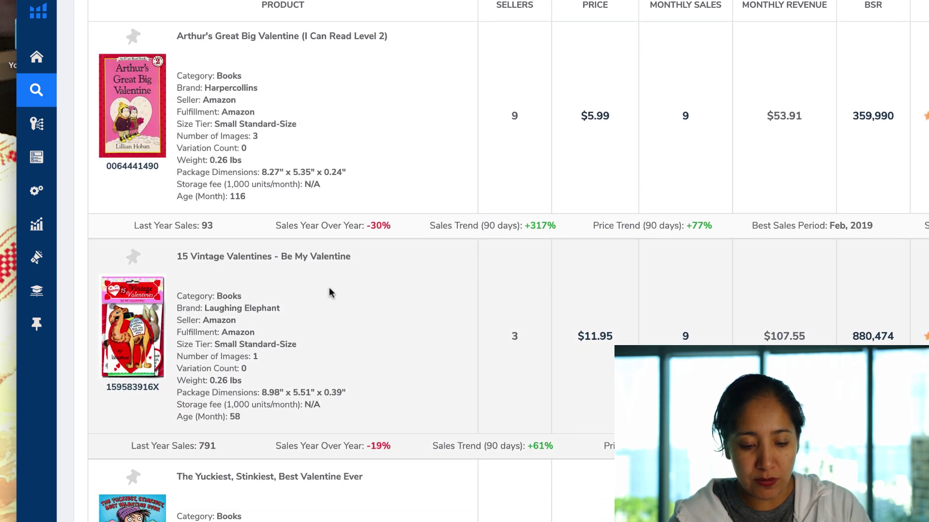
scroll(329, 292, "down", 3)
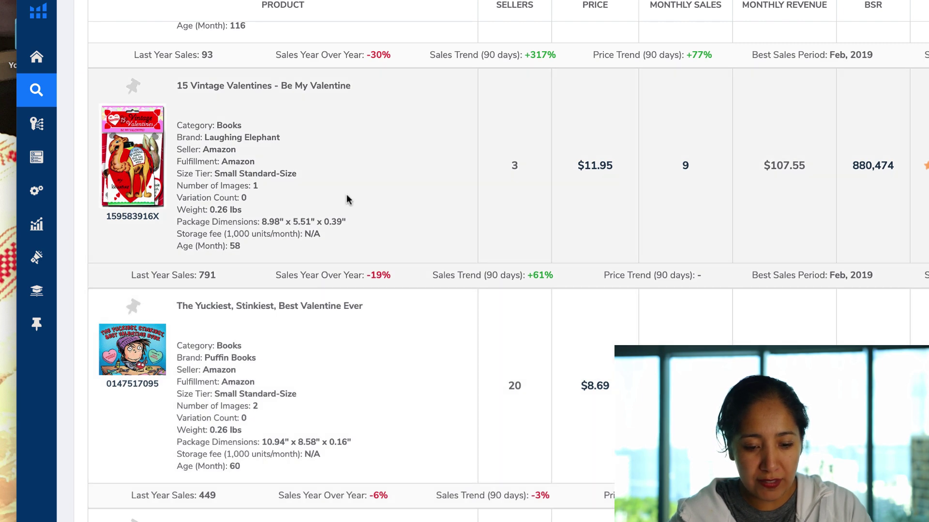
- Check the remaining Valentine books on the first results page and go to results page 2
scroll(347, 196, "down", 8)
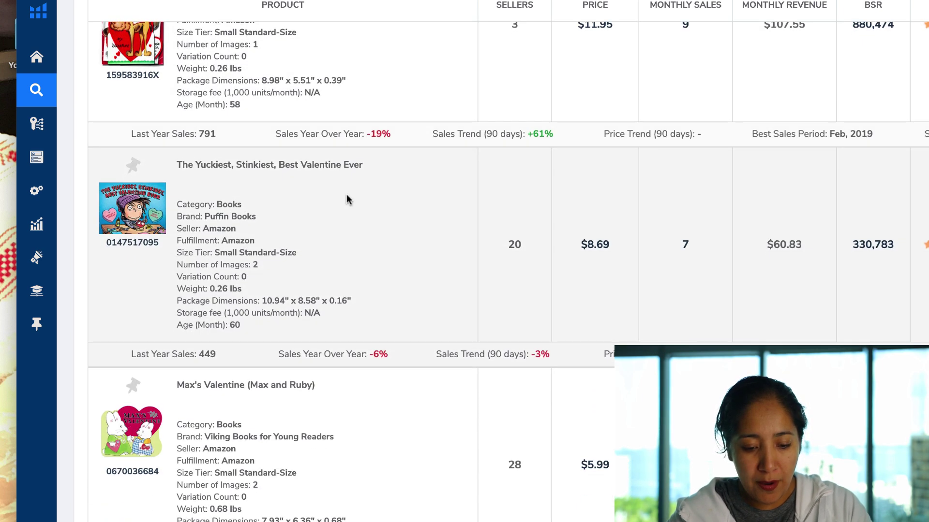
scroll(346, 199, "down", 6)
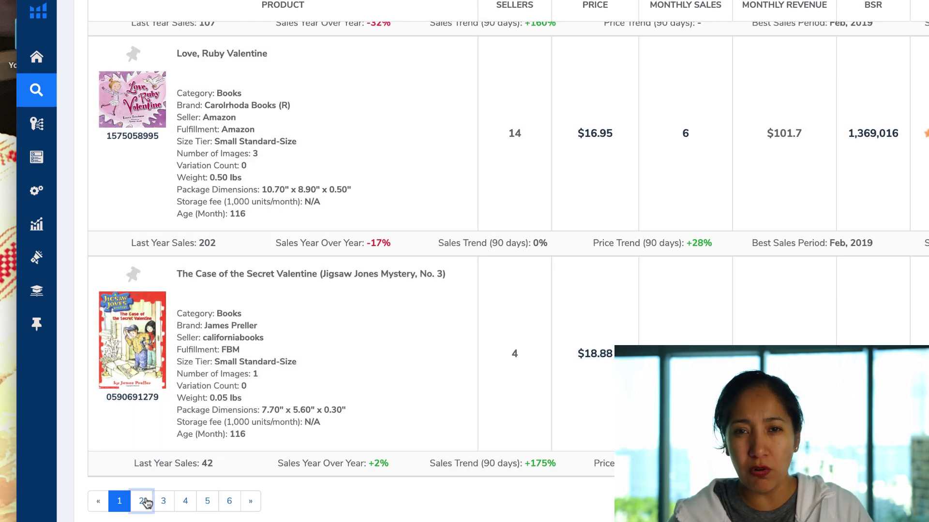
left_click(145, 501)
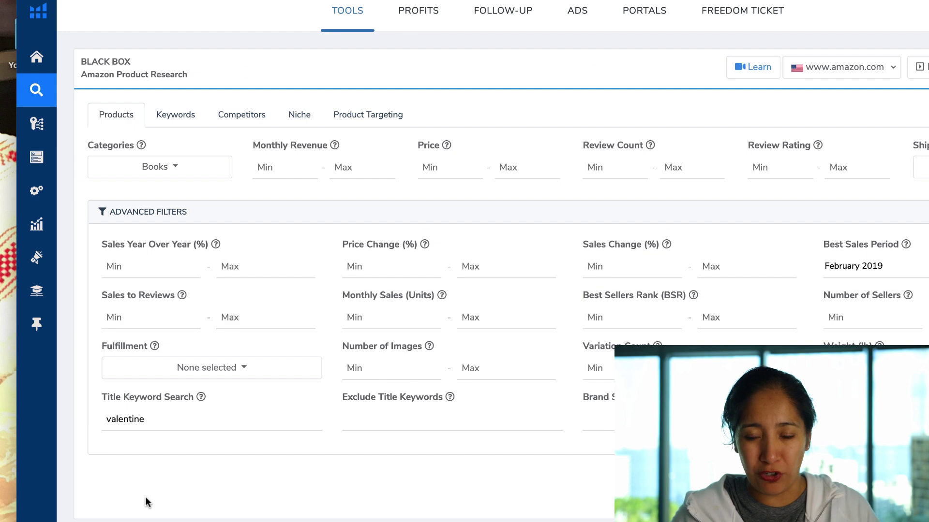
- Look through the second page of Valentine books and open the Amazon listing of the adult coloring book "A Celebration of Love"
scroll(145, 501, "down", 9)
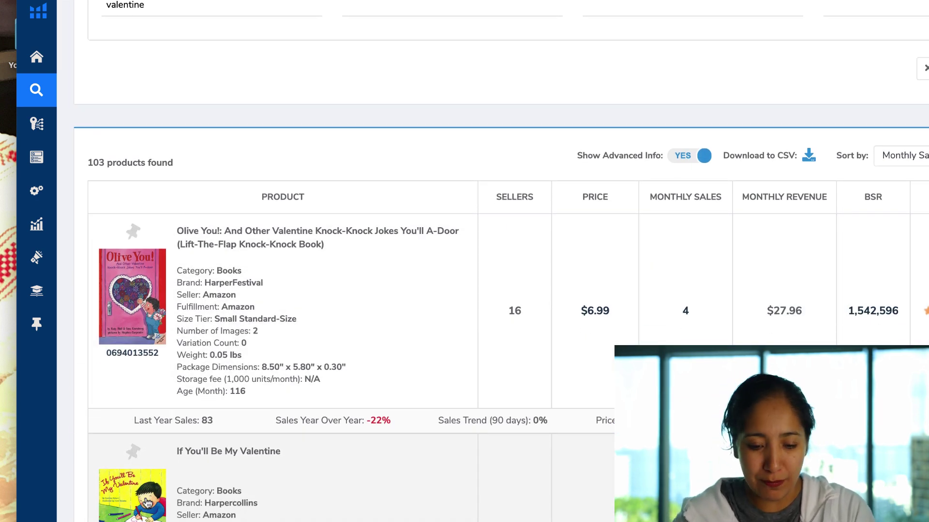
scroll(227, 474, "down", 7)
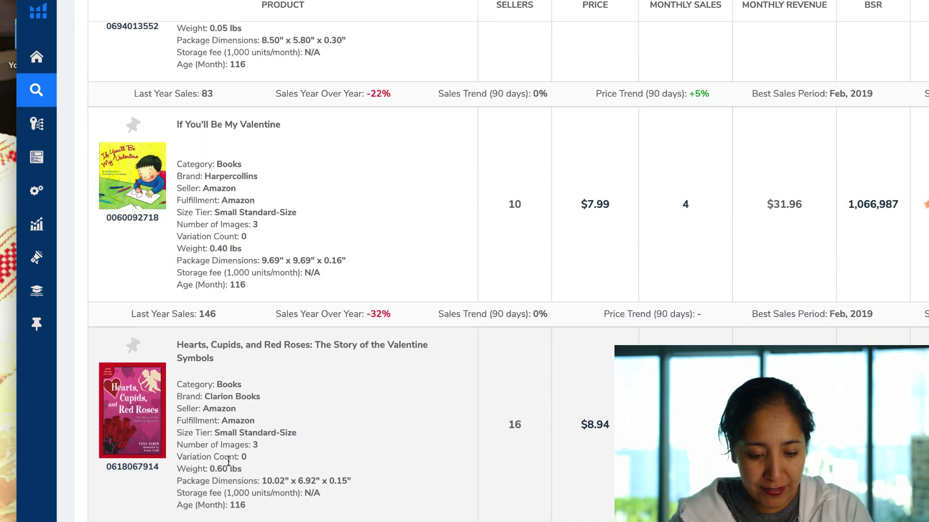
scroll(228, 461, "down", 6)
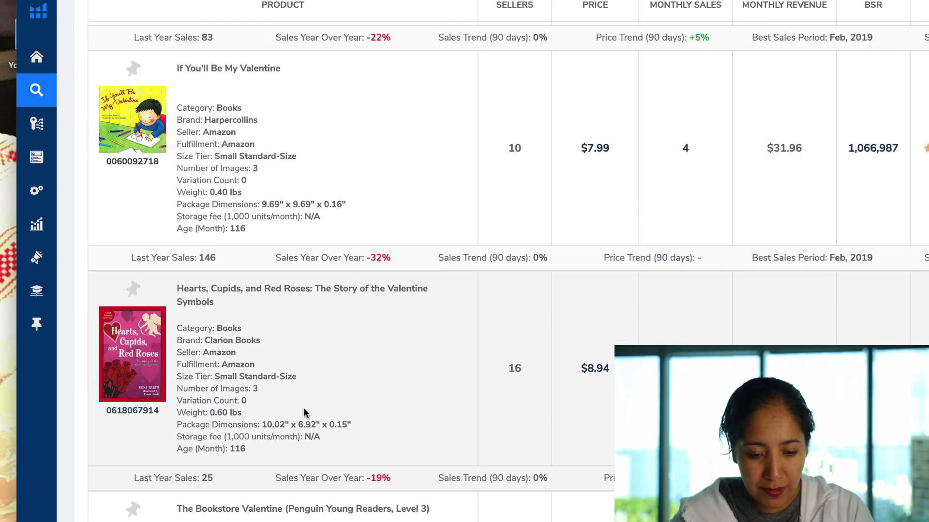
scroll(349, 364, "down", 7)
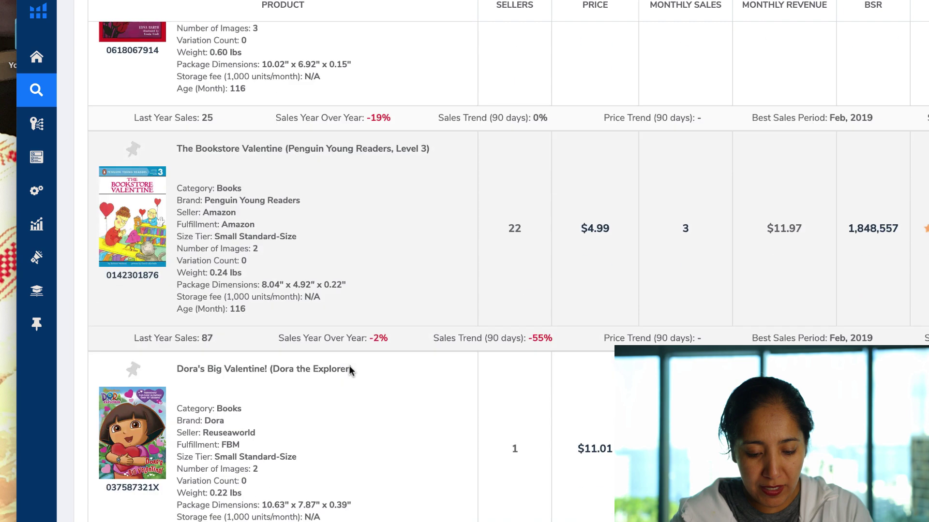
scroll(363, 358, "down", 1)
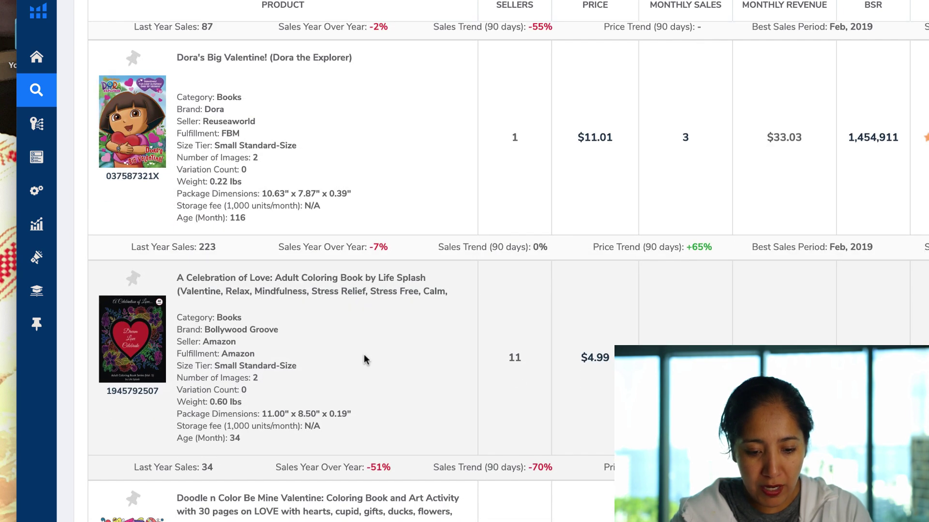
scroll(364, 357, "down", 1)
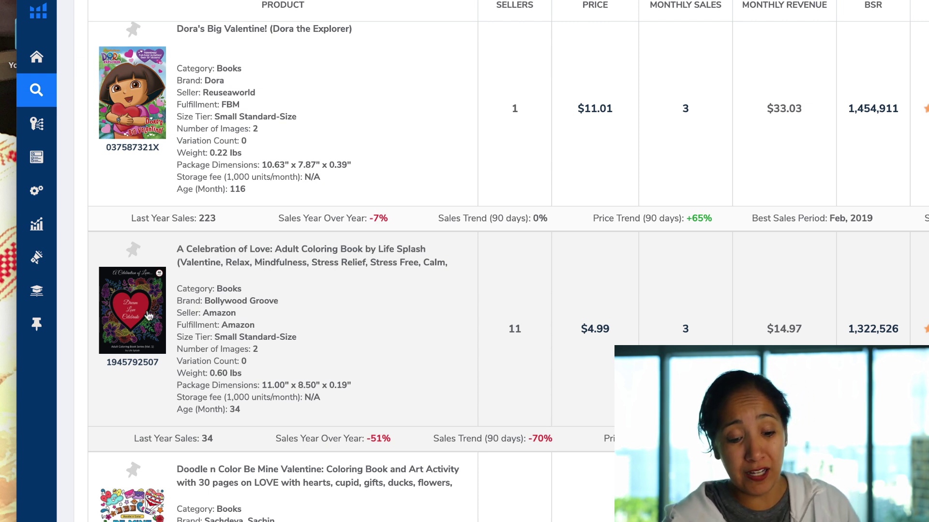
left_click(130, 323)
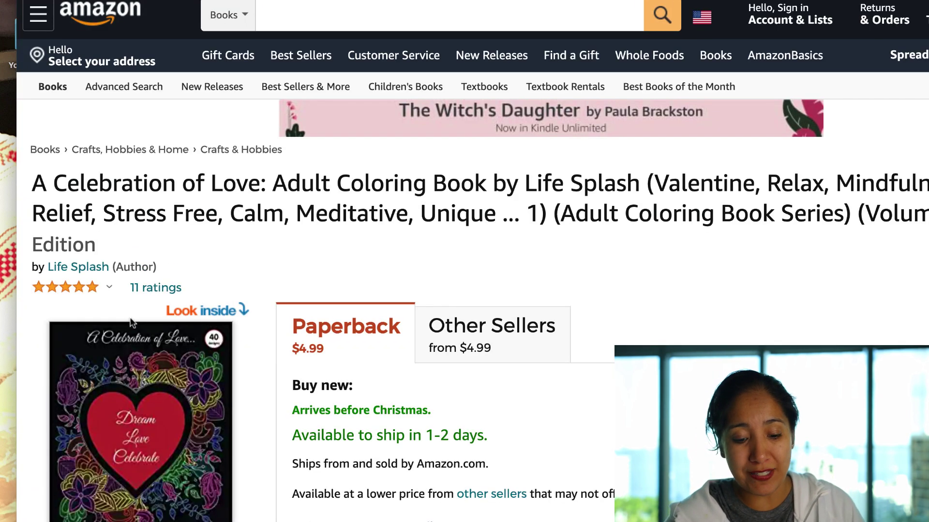
- Examine the "A Celebration of Love" listing's cover, price, buying choices and sales history chart
scroll(449, 383, "down", 5)
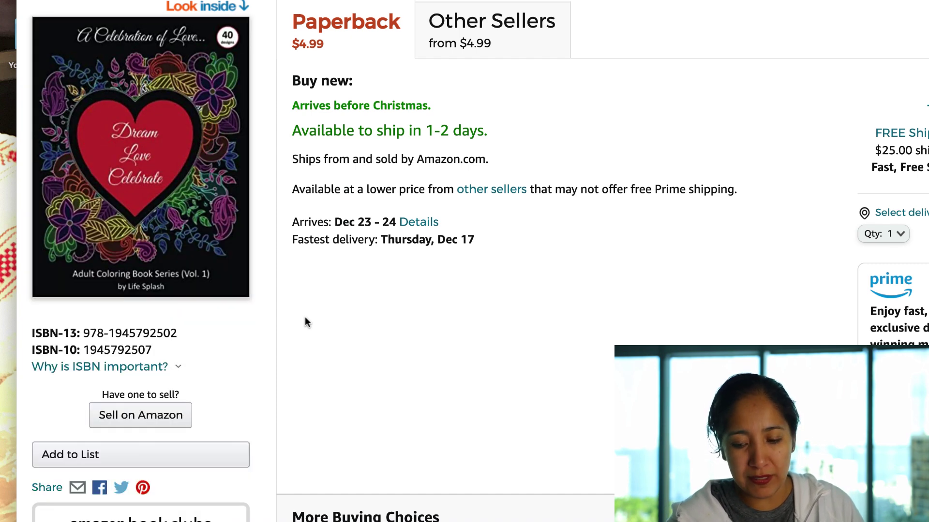
scroll(304, 317, "down", 2)
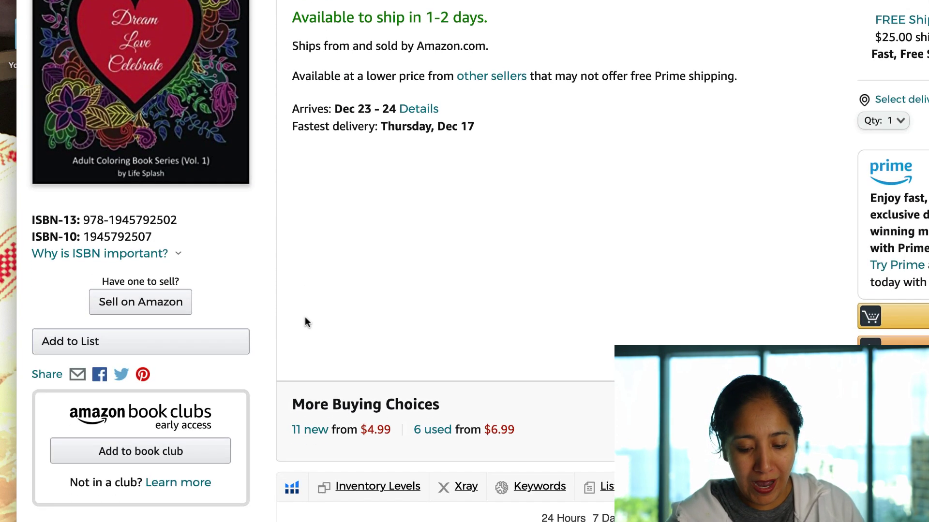
scroll(305, 317, "up", 5)
scroll(305, 318, "down", 5)
scroll(305, 320, "down", 8)
scroll(305, 320, "up", 6)
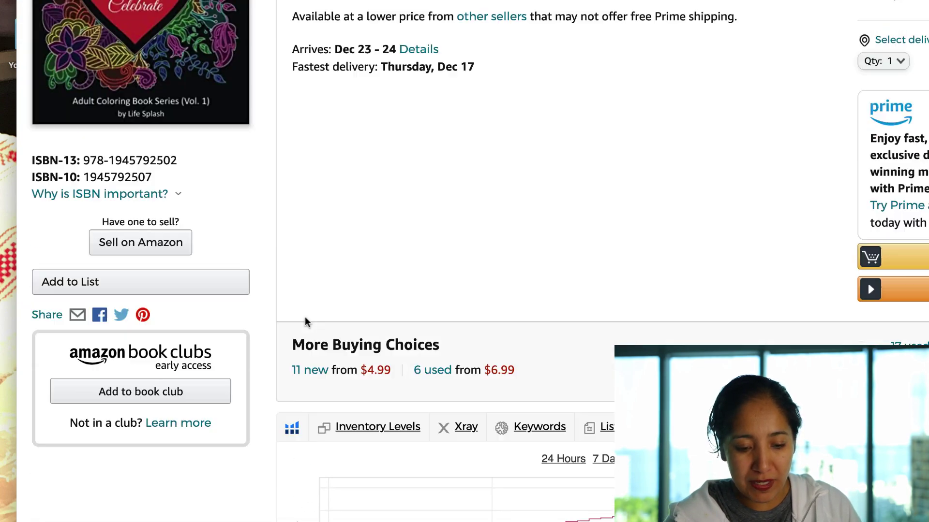
- Preview the inside of "A Celebration of Love" from front cover to back cover and close the preview
left_click(191, 200)
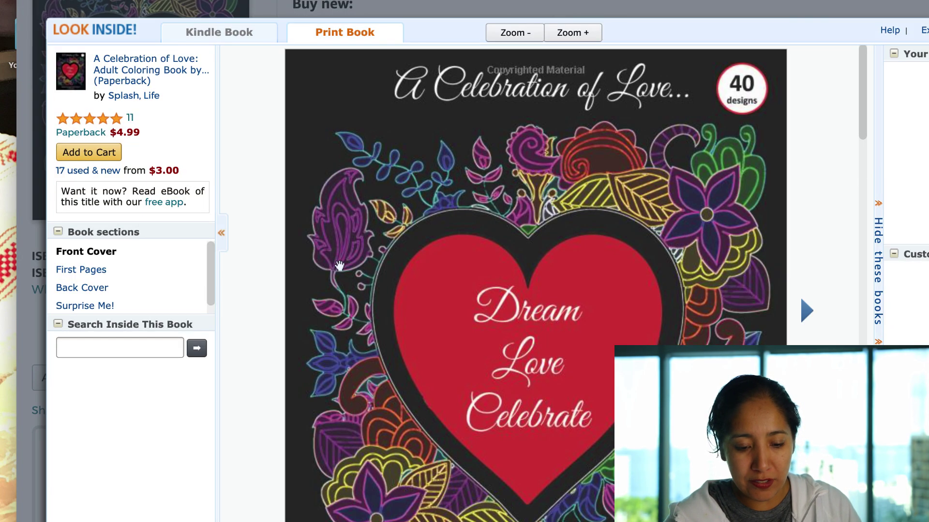
left_click(807, 311)
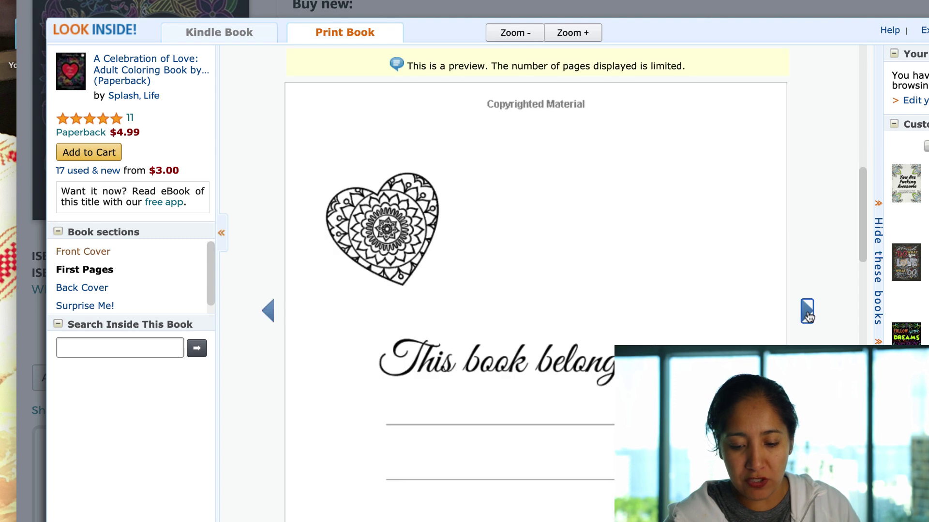
left_click(806, 311)
left_click(806, 312)
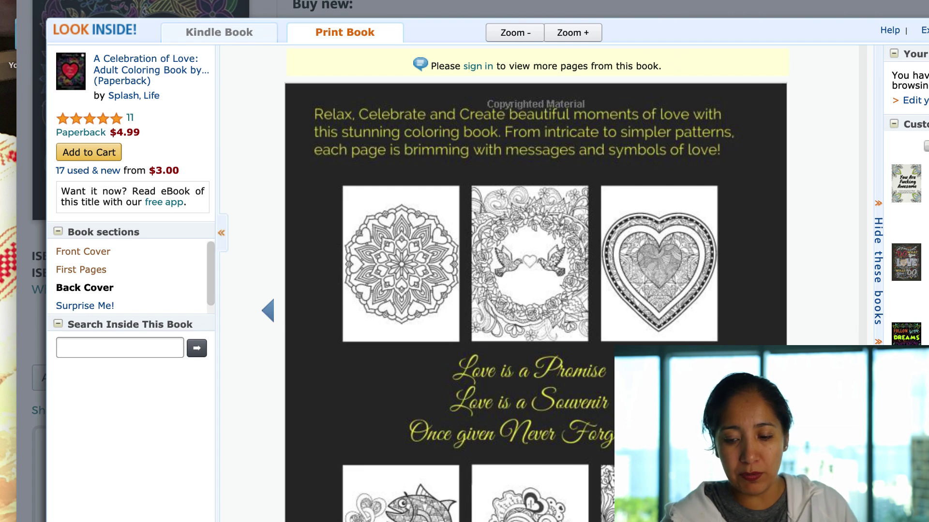
key("Escape")
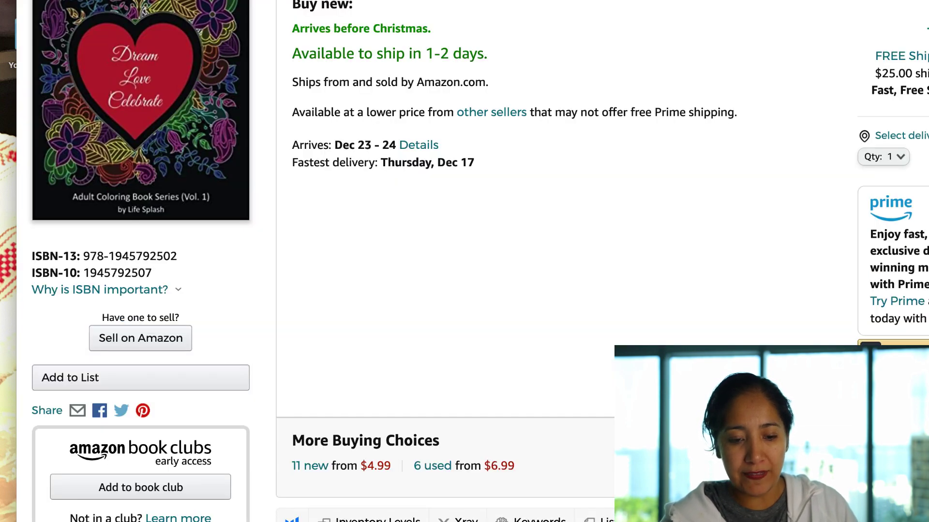
- Return to the Black Box results and open the Amazon listing of the "Doodle n Color Be Mine Valentine" coloring book
key("alt+Tab")
scroll(360, 331, "down", 5)
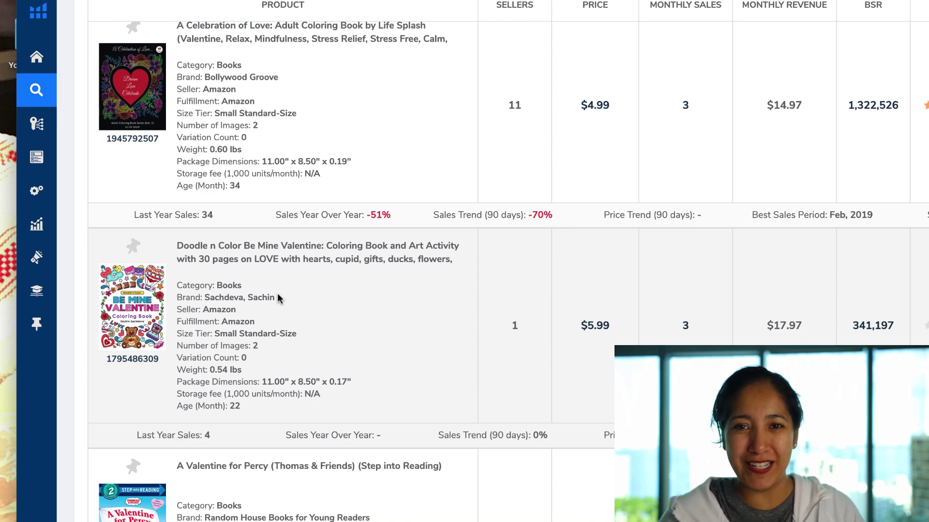
left_click(145, 310)
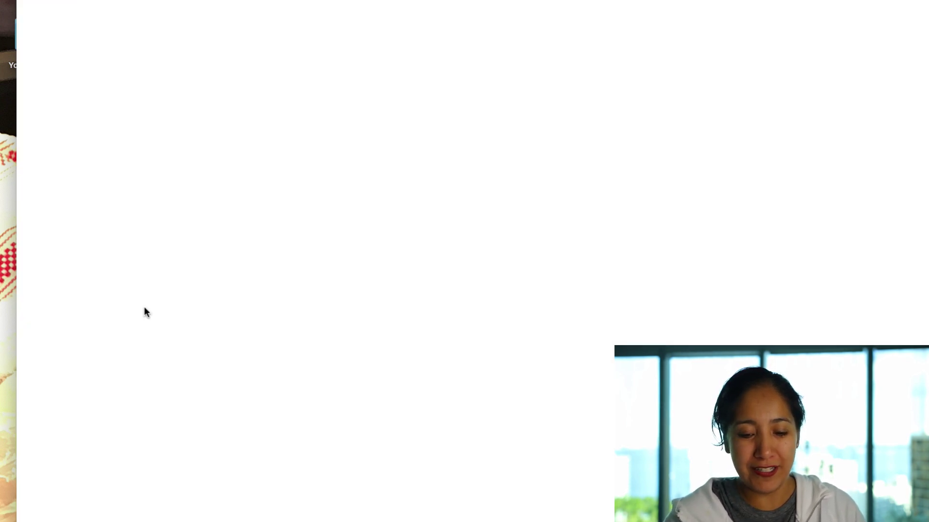
scroll(145, 312, "down", 2)
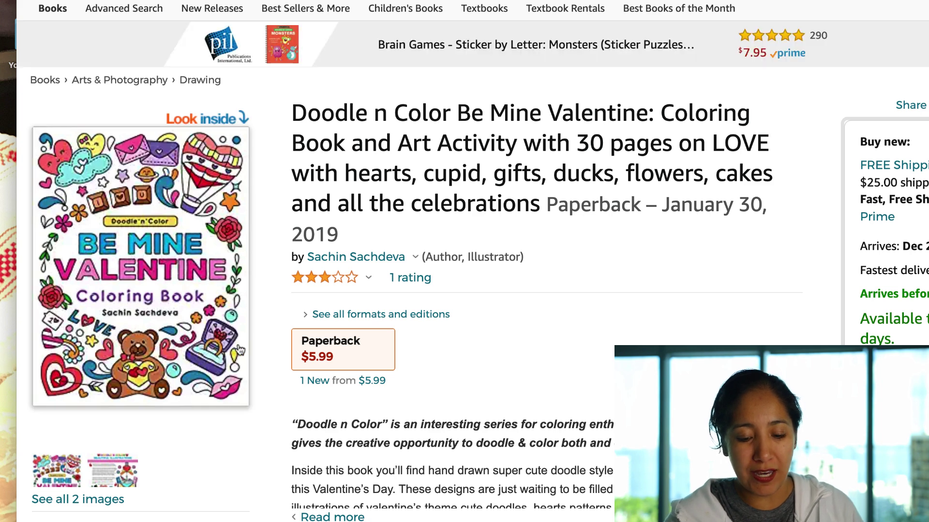
- Preview the inside of "Doodle n Color Be Mine Valentine", paging from the front cover through to the back cover
left_click(193, 291)
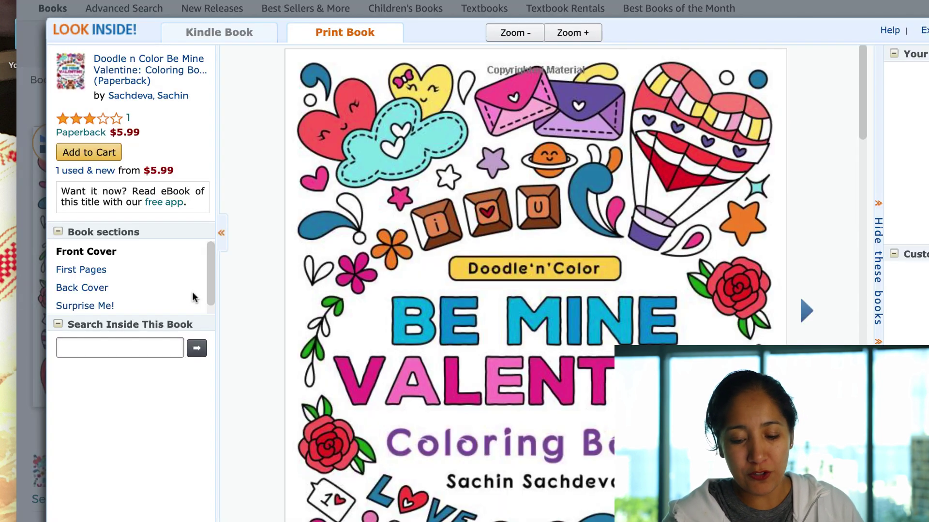
left_click(808, 312)
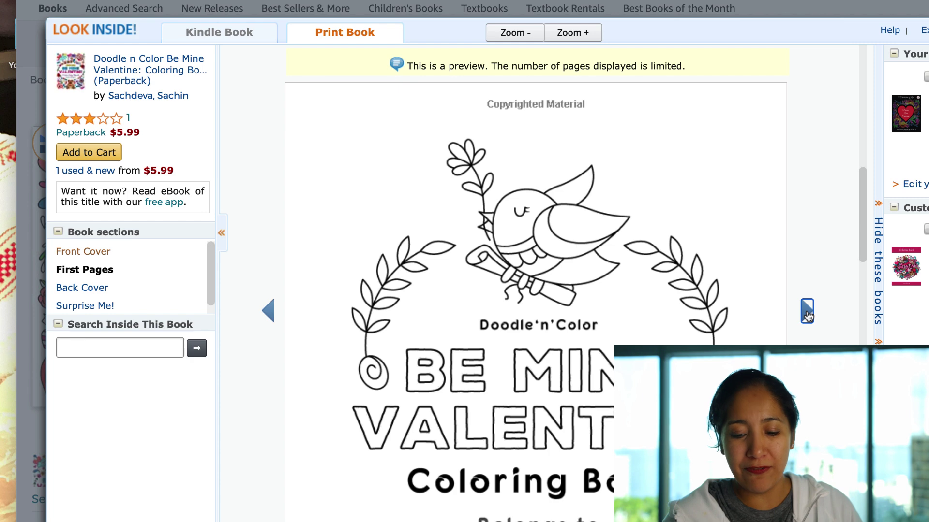
left_click(807, 312)
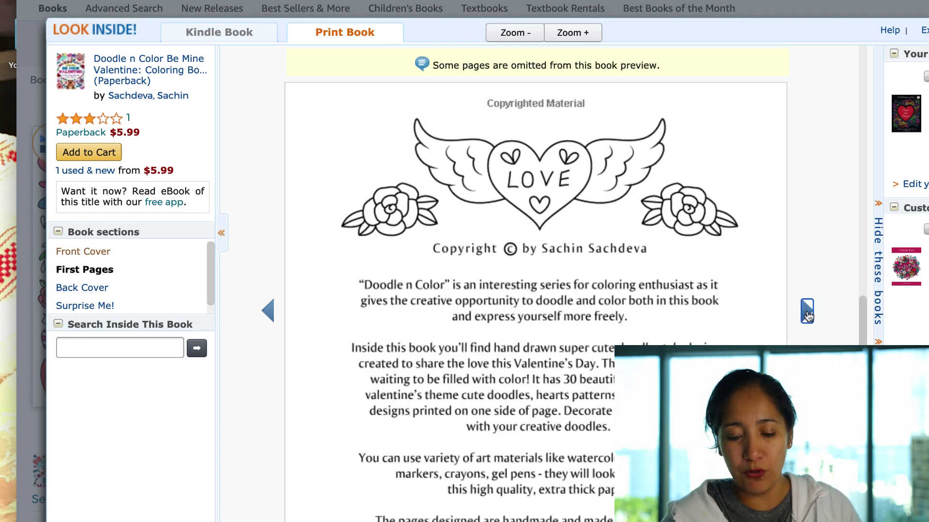
left_click(807, 312)
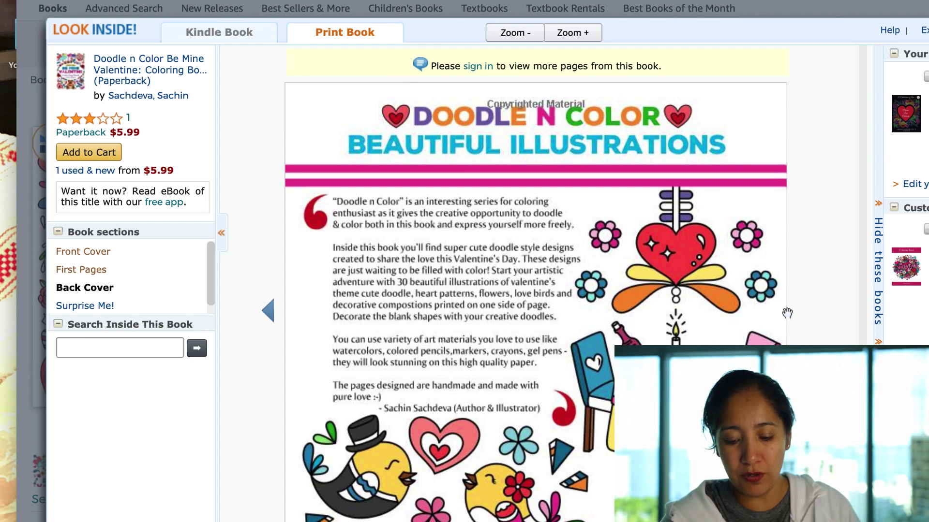
scroll(721, 315, "down", 3)
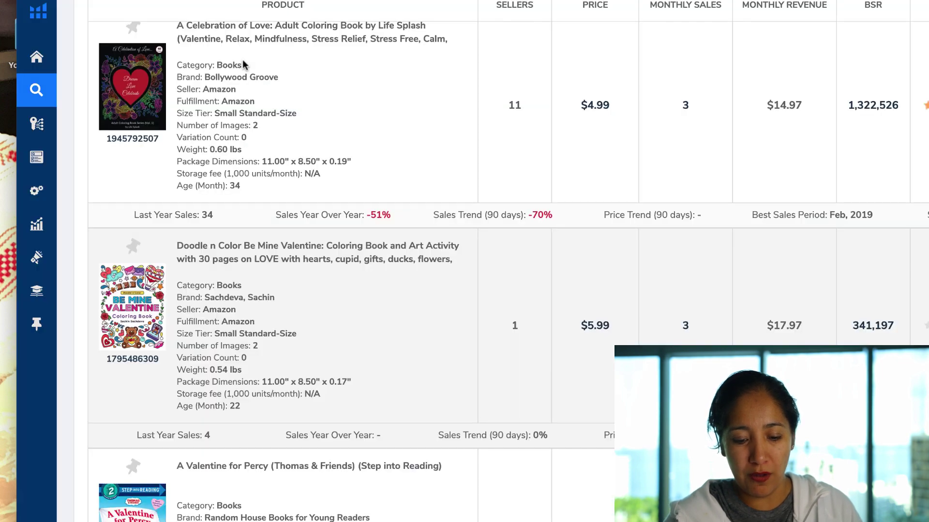
- Look further through the Black Box results and open the Amazon listing of "Valentine Coloring Book: Relaxing Designs: Black Background"
scroll(366, 264, "down", 5)
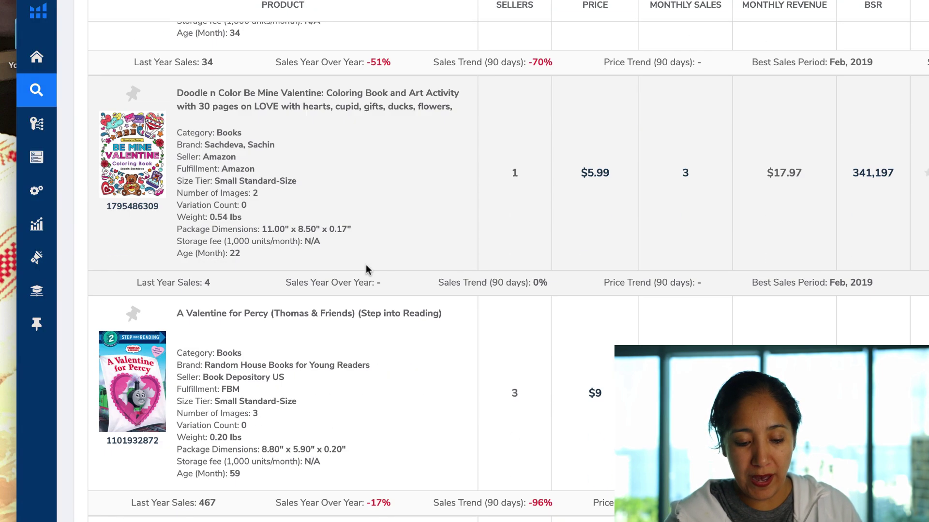
scroll(365, 269, "down", 7)
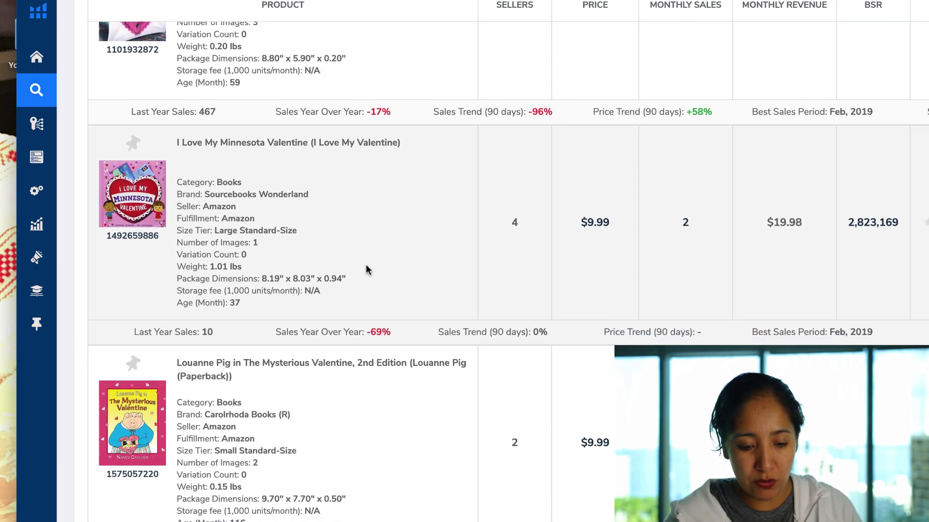
scroll(366, 269, "down", 11)
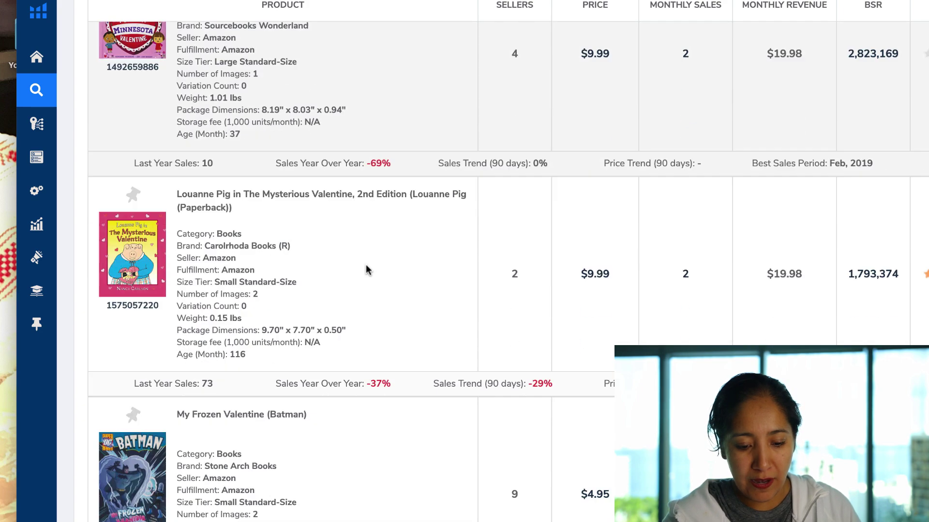
scroll(365, 266, "down", 6)
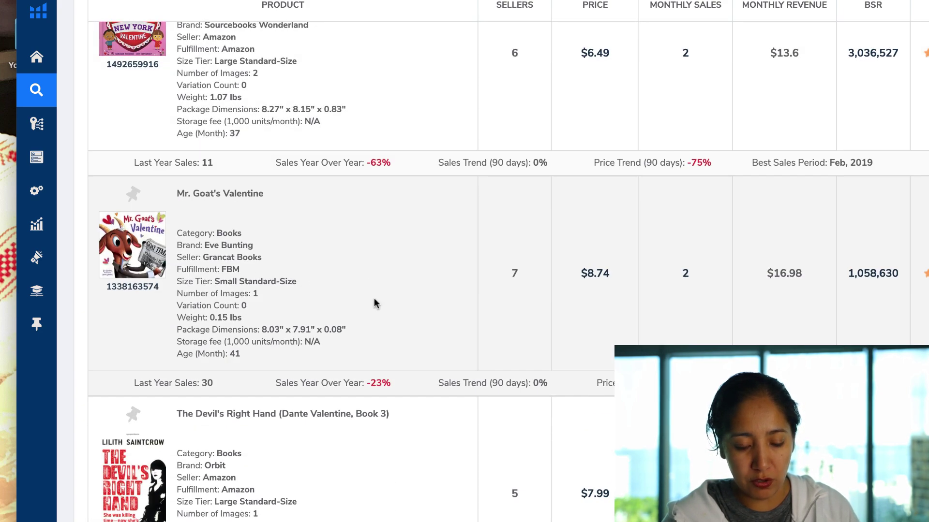
scroll(374, 300, "down", 7)
scroll(373, 304, "down", 1)
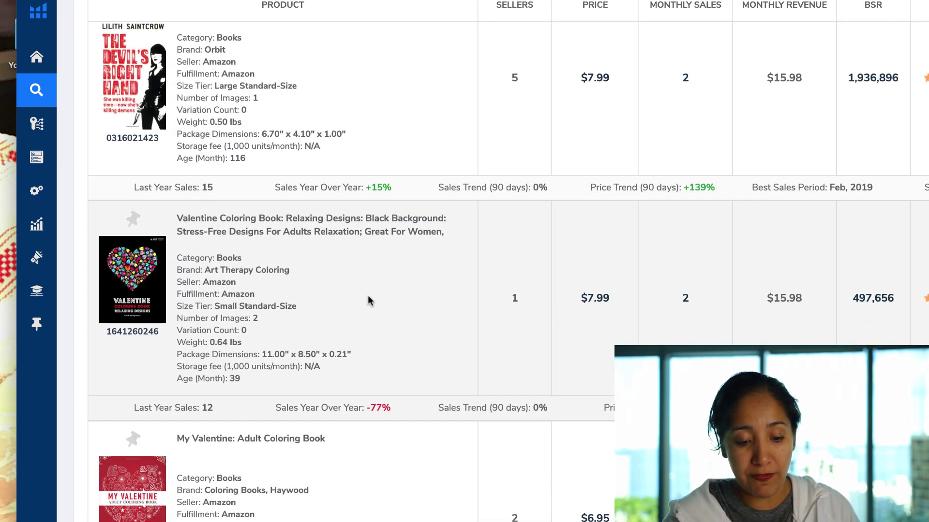
left_click(142, 280)
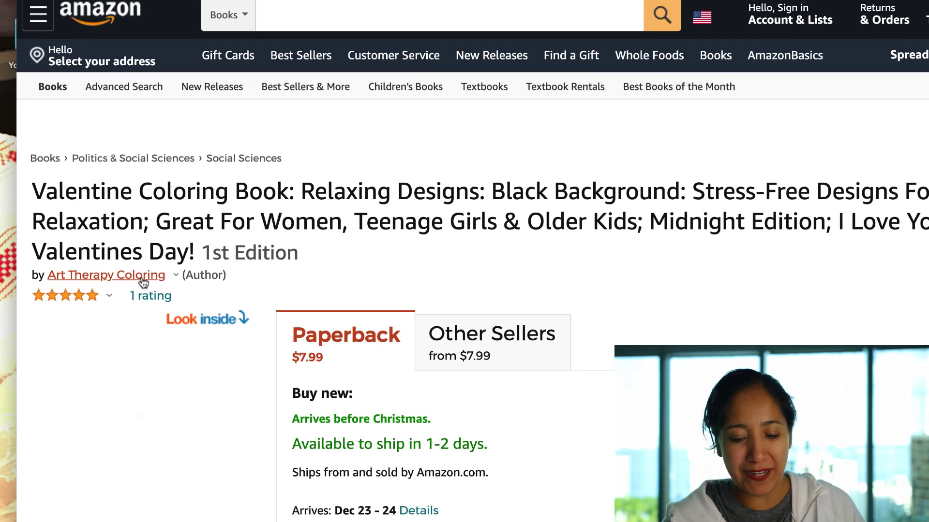
- Preview the first pages and sample designs of the black-background Valentine coloring book and close the preview
scroll(177, 328, "down", 3)
left_click(157, 375)
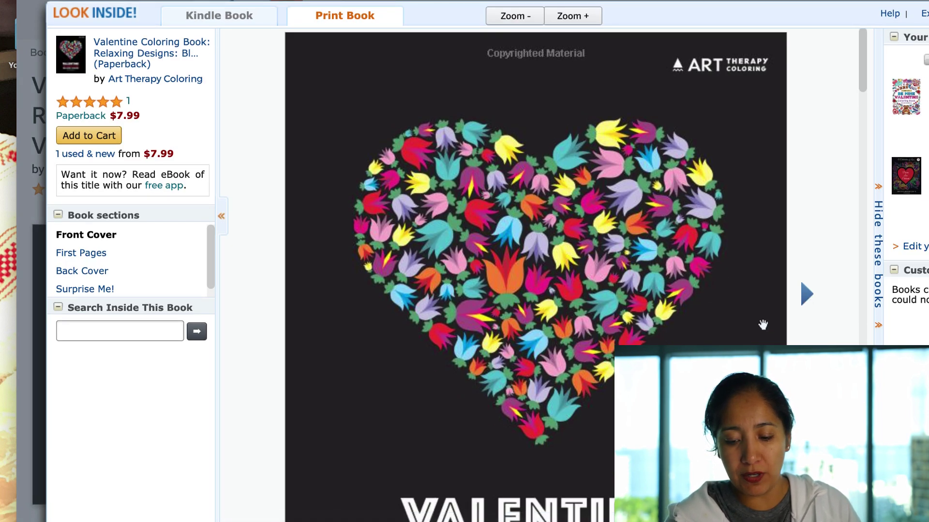
left_click(806, 294)
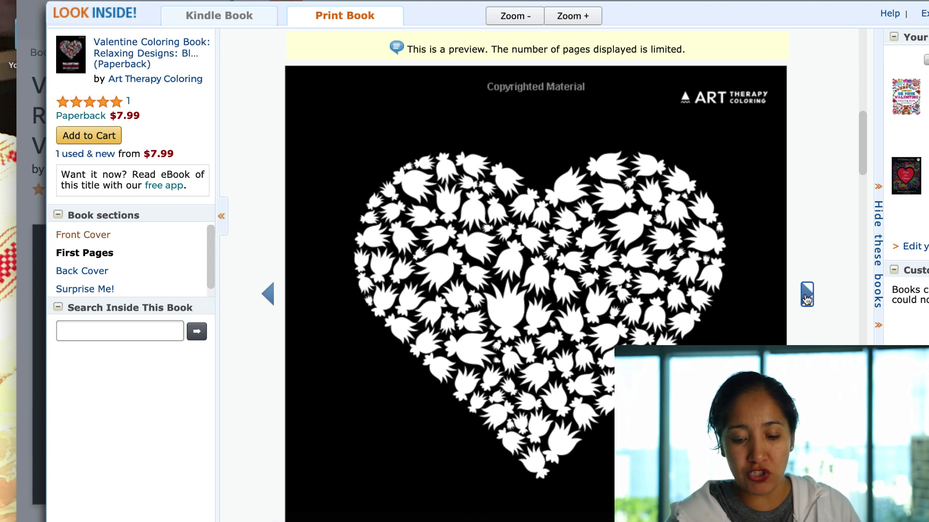
left_click(806, 295)
scroll(750, 317, "down", 3)
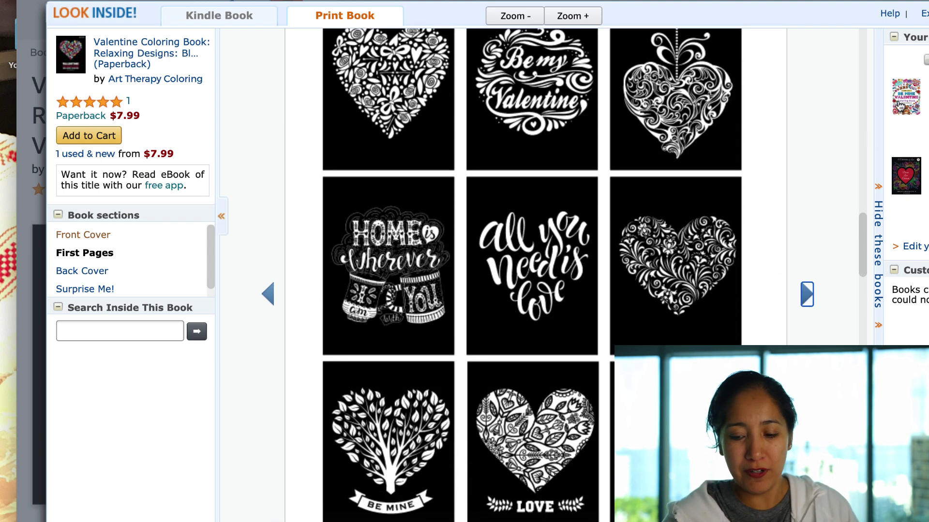
key("Escape")
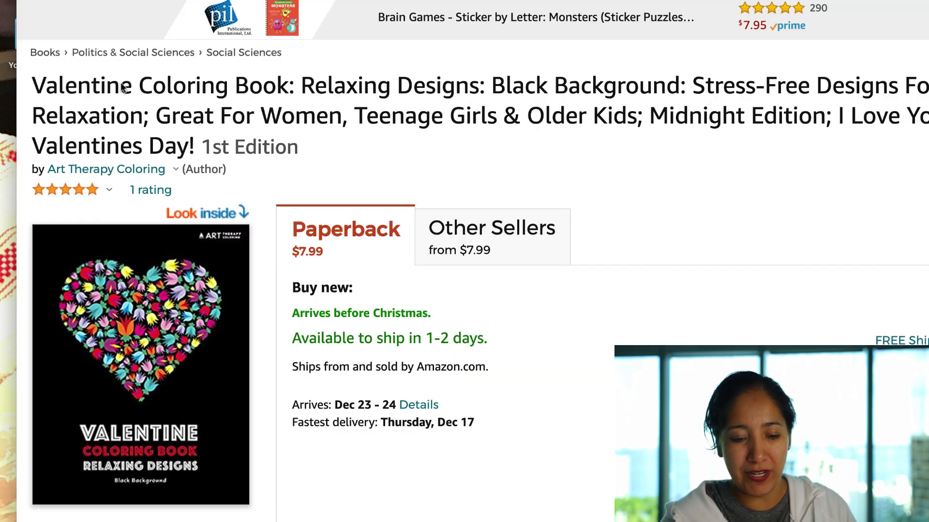
- Return to the Black Box results and open the Amazon listing of "My Valentine: Adult Coloring Book"
left_click(304, 1)
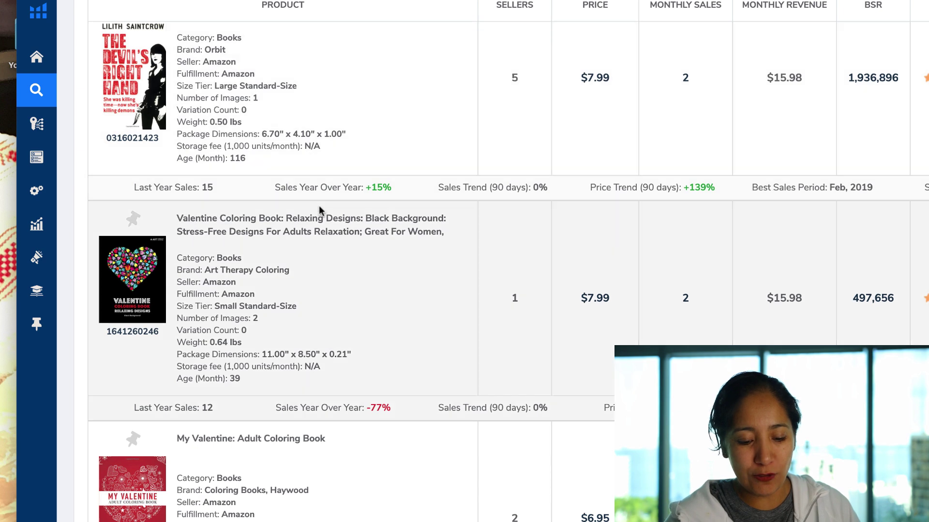
scroll(319, 206, "down", 5)
scroll(320, 207, "down", 1)
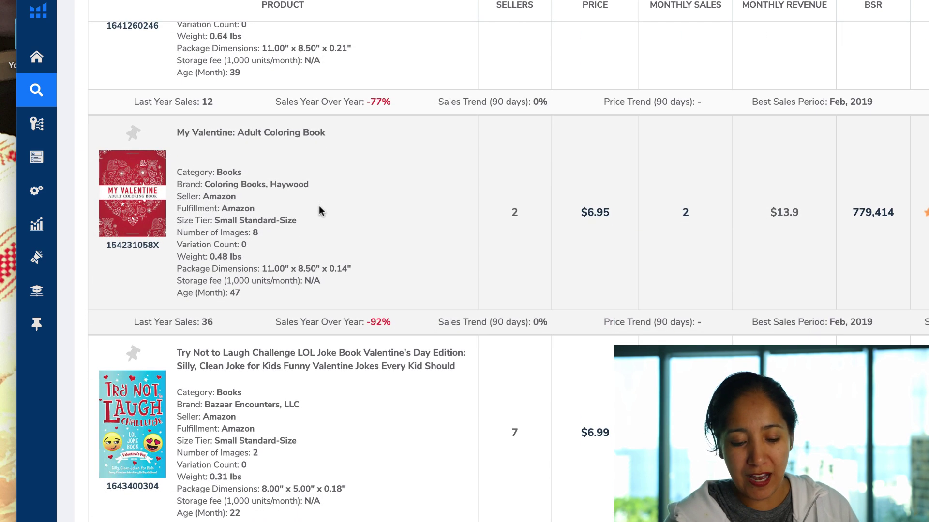
left_click(126, 192)
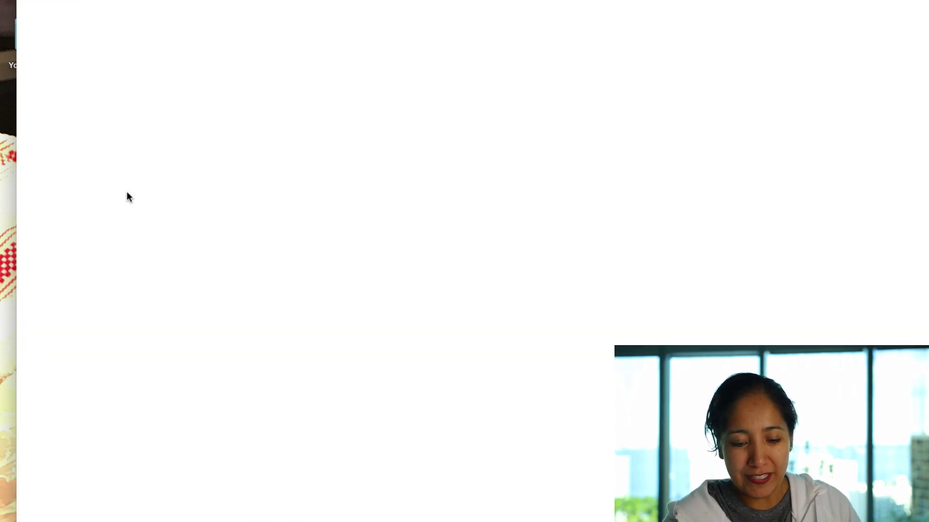
scroll(306, 255, "down", 3)
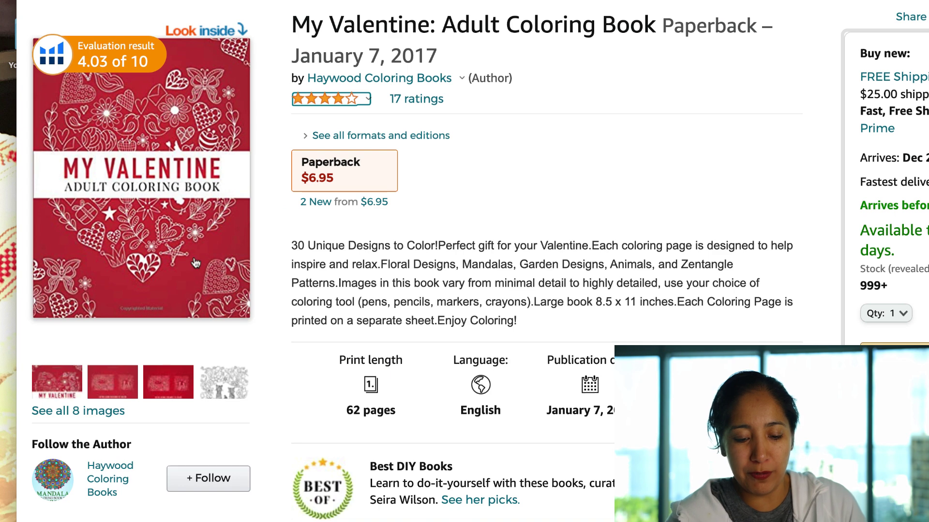
- Preview the inside of "My Valentine: Adult Coloring Book" from the front cover to the first coloring design, then close the preview
left_click(196, 262)
scroll(808, 304, "up", 4)
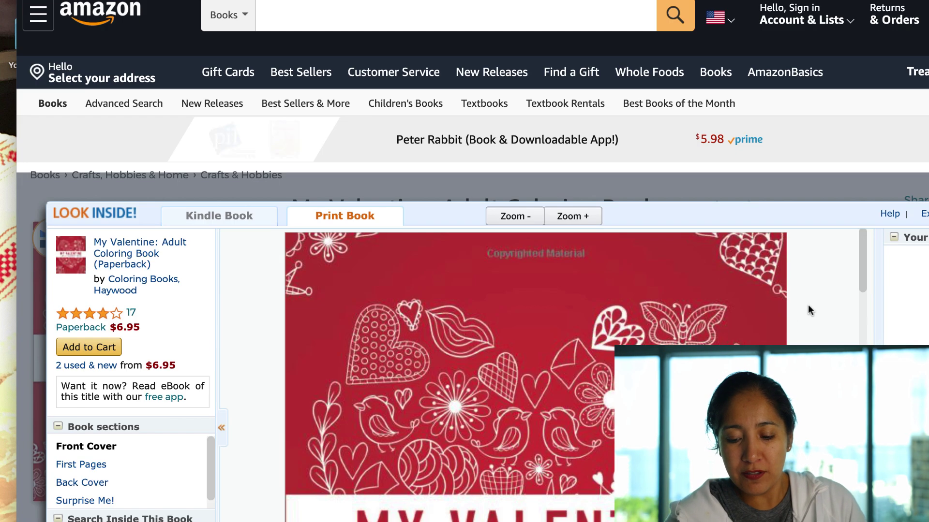
scroll(536, 375, "down", 5)
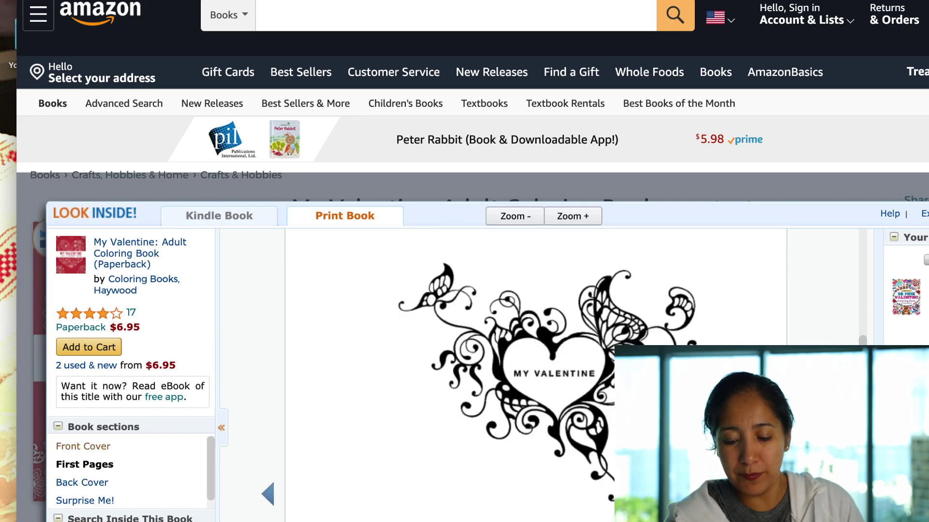
scroll(820, 368, "down", 5)
scroll(826, 339, "down", 2)
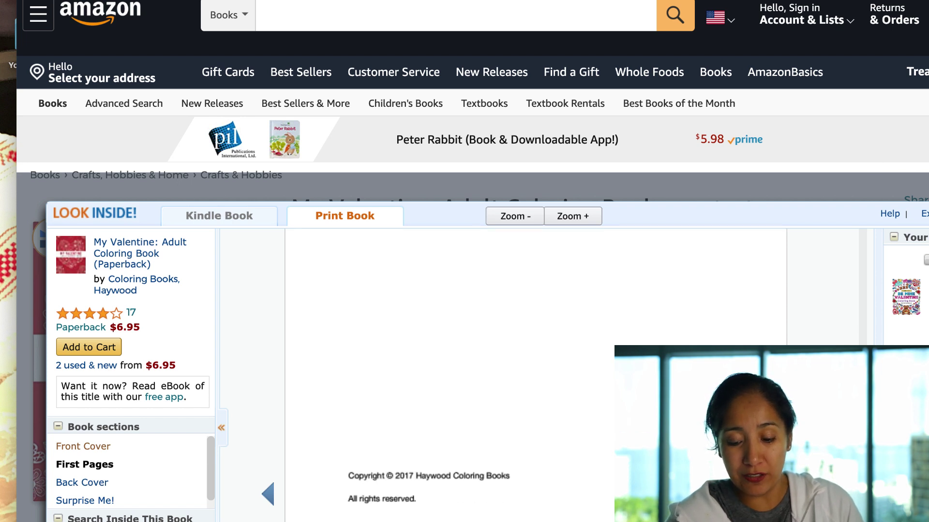
scroll(843, 271, "down", 3)
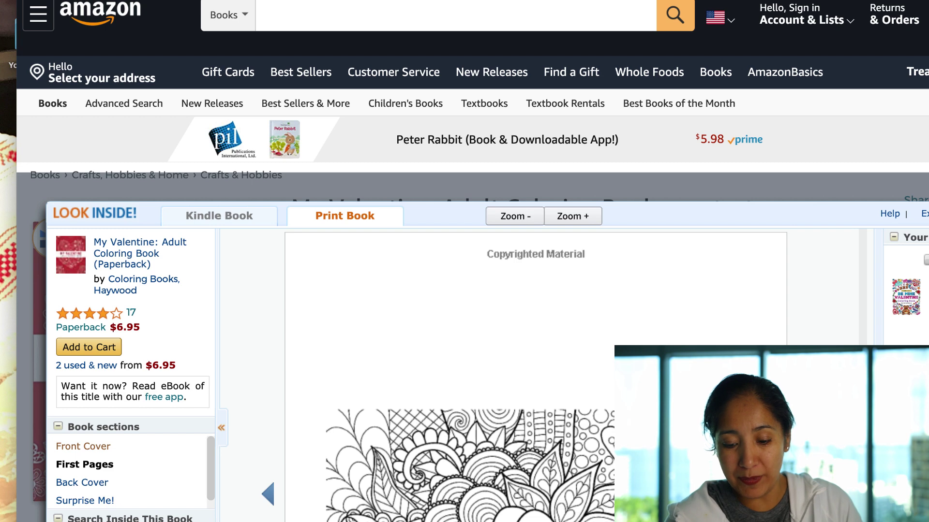
scroll(865, 303, "down", 2)
scroll(865, 304, "down", 1)
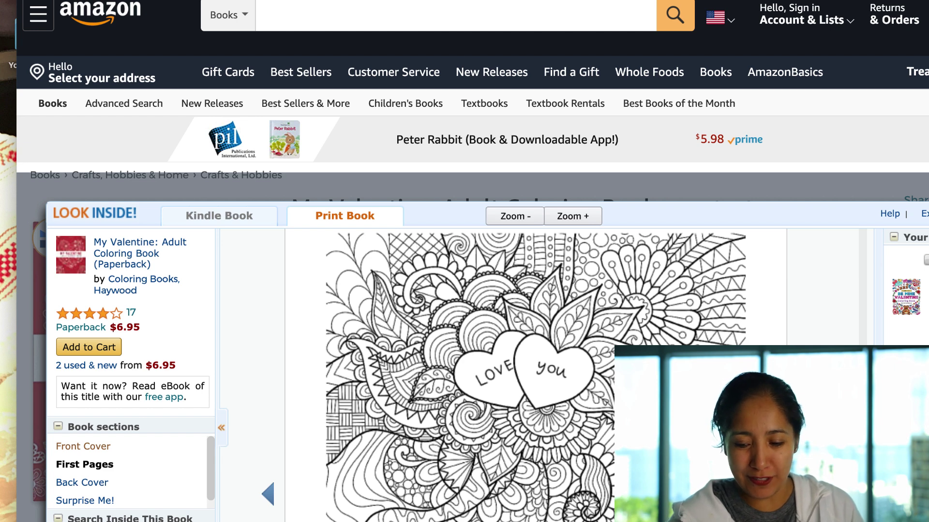
key("Escape")
scroll(408, 286, "down", 2)
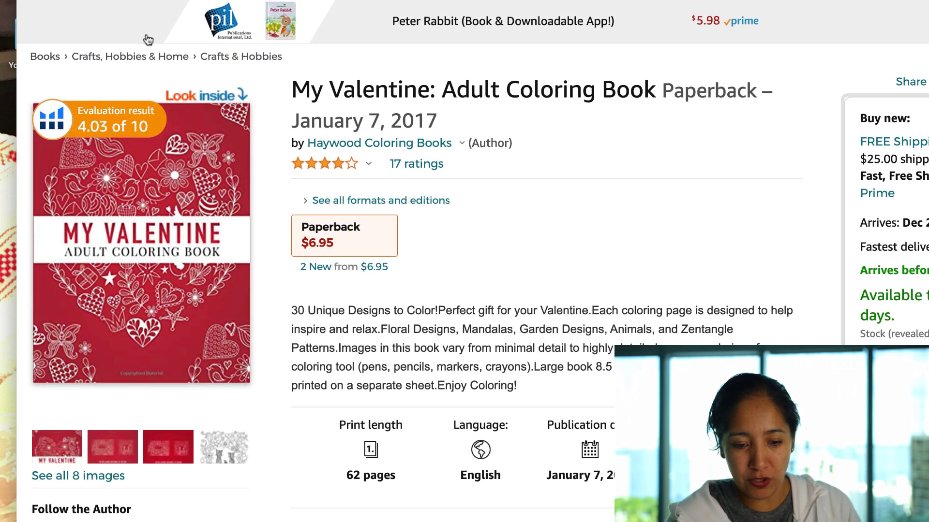
- Close the Amazon listing and look through the remaining Valentine titles in the Black Box results
key("ctrl+w")
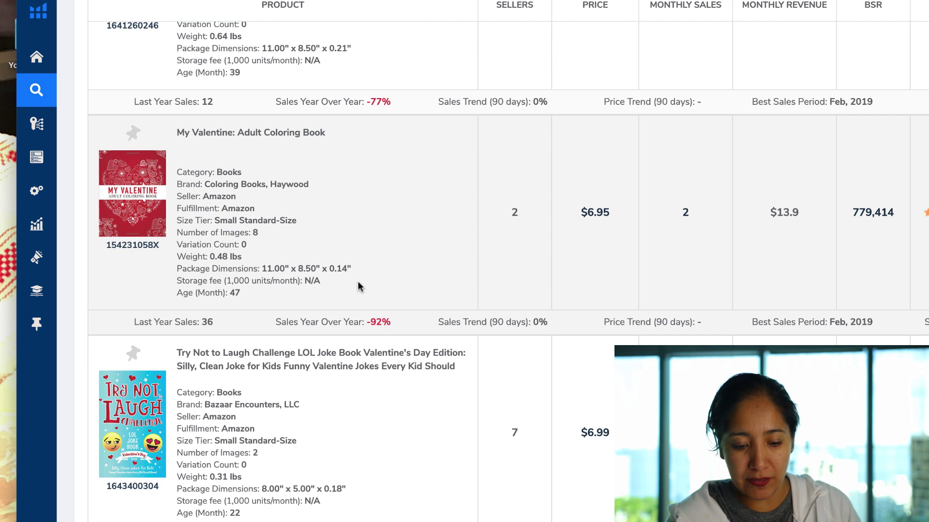
scroll(358, 285, "down", 4)
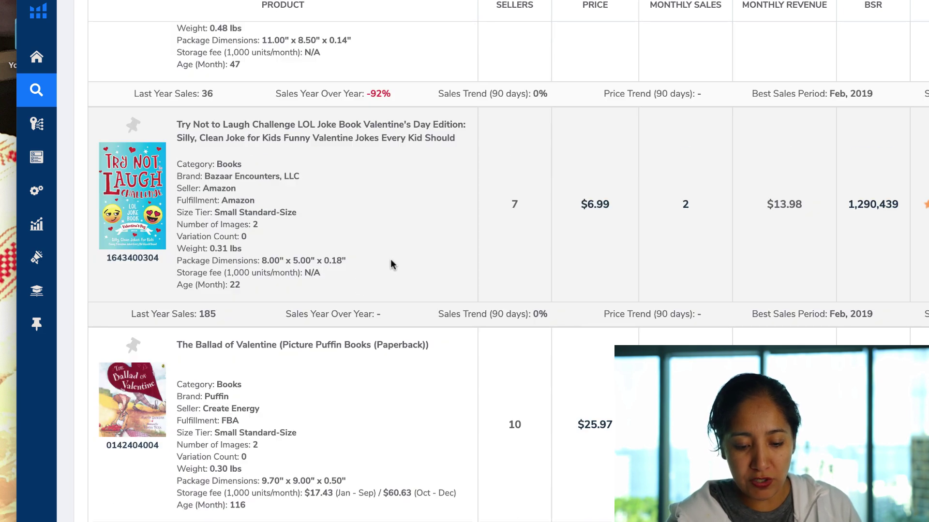
scroll(390, 261, "down", 5)
scroll(390, 261, "down", 5)
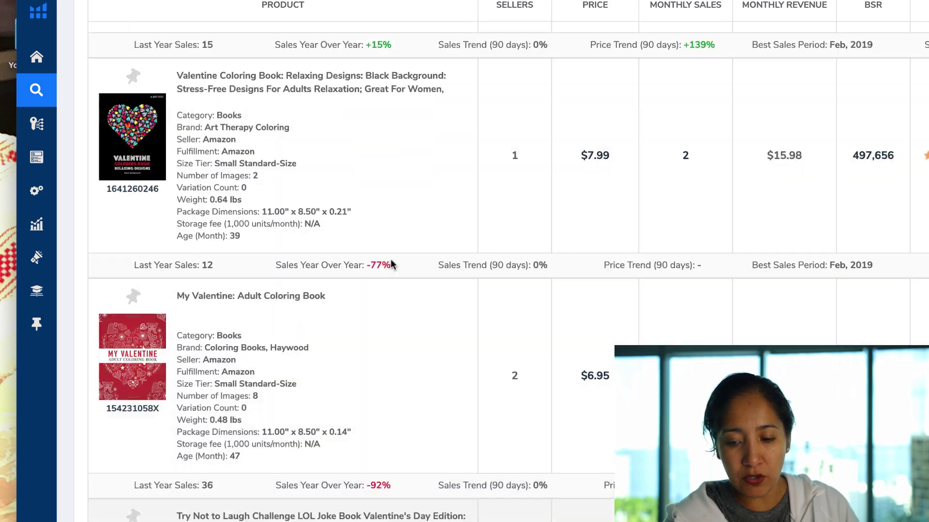
scroll(392, 265, "down", 10)
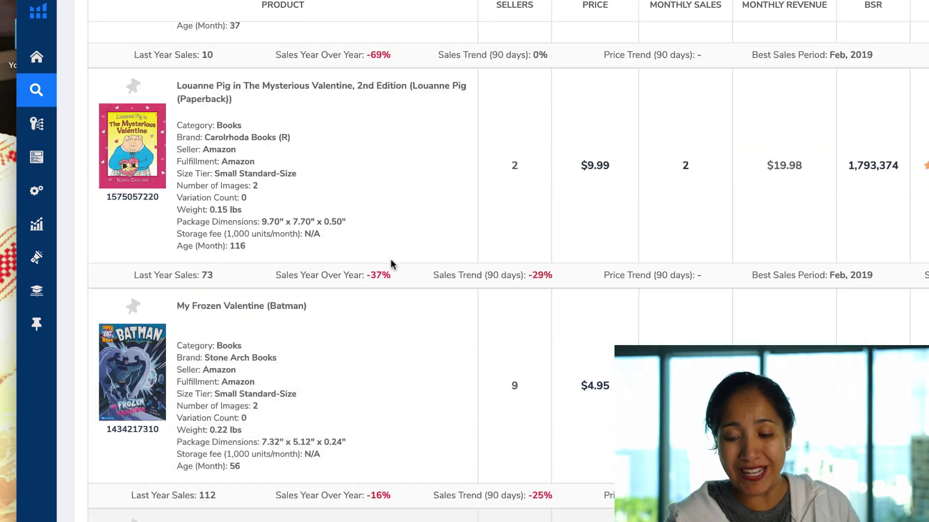
scroll(391, 264, "up", 1)
scroll(391, 264, "up", 15)
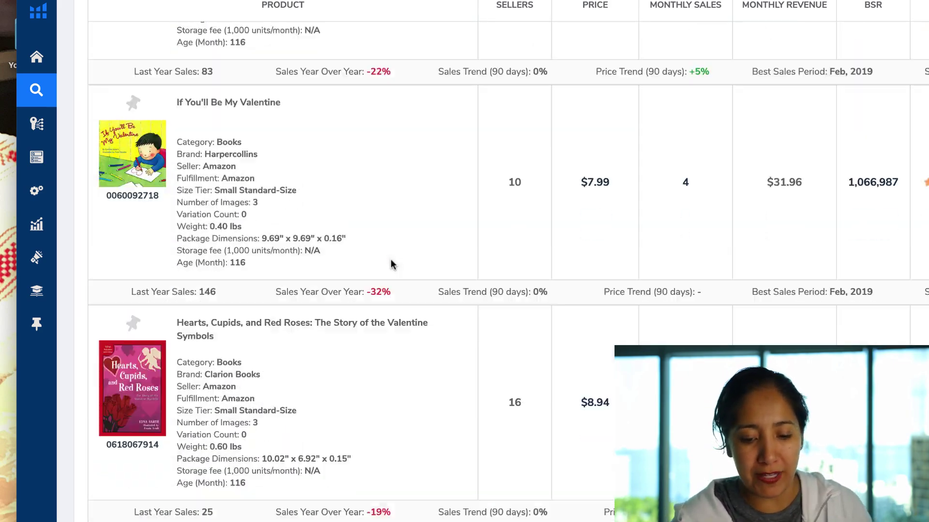
- Replace the title keyword filter with "coloring", keeping February 2019 as the best sales period
scroll(390, 264, "down", 1)
double_click(138, 345)
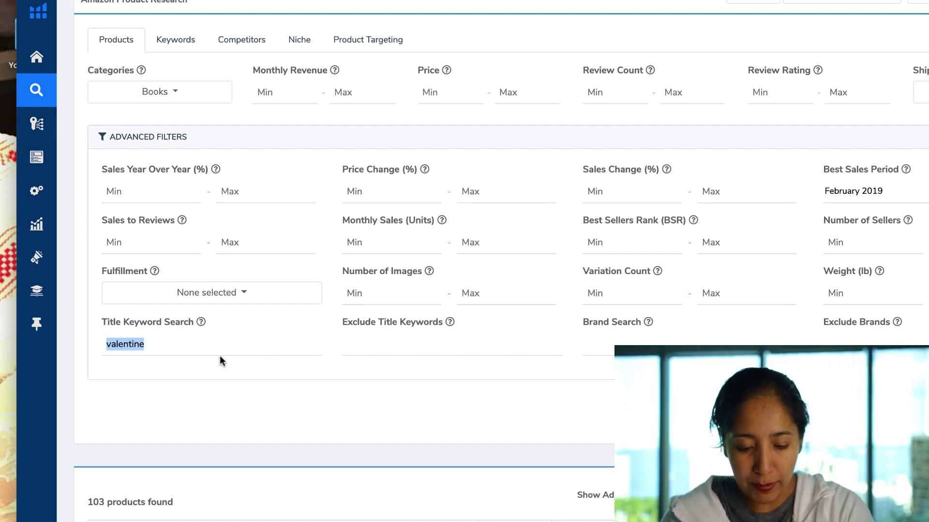
type("coro")
type("loring")
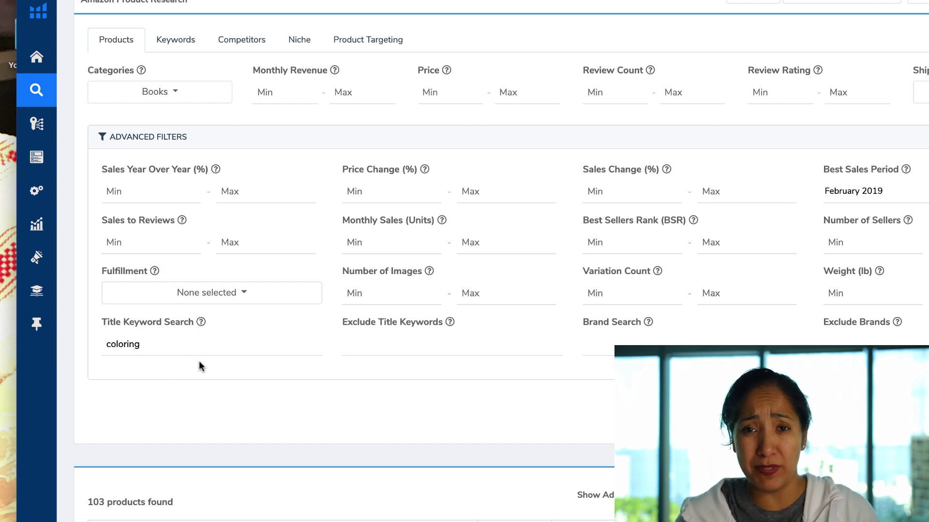
- Sort the product results by monthly revenue from highest to lowest
scroll(339, 318, "down", 6)
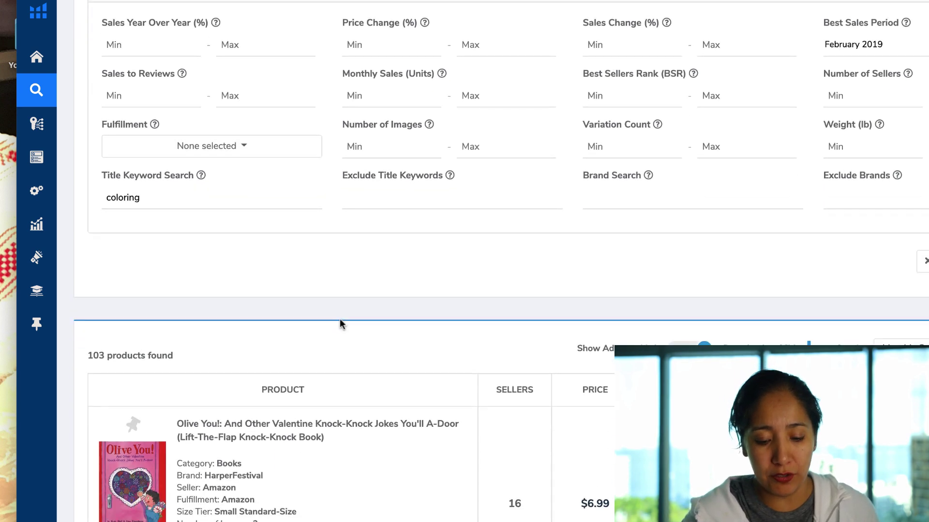
scroll(339, 323, "down", 7)
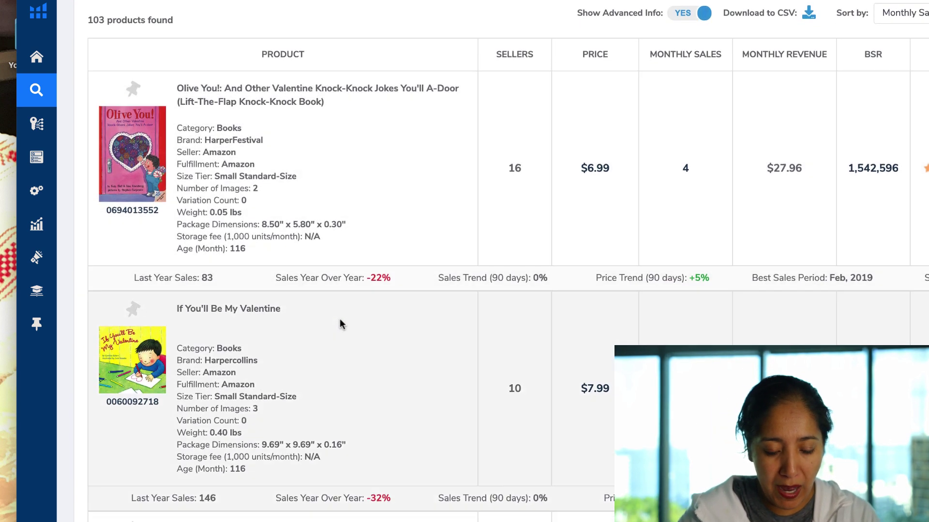
scroll(340, 321, "up", 8)
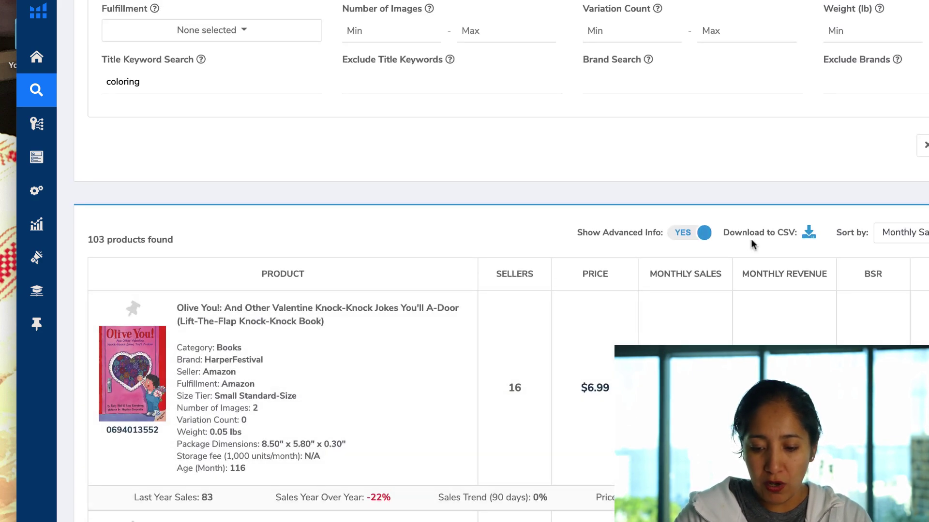
left_click(770, 284)
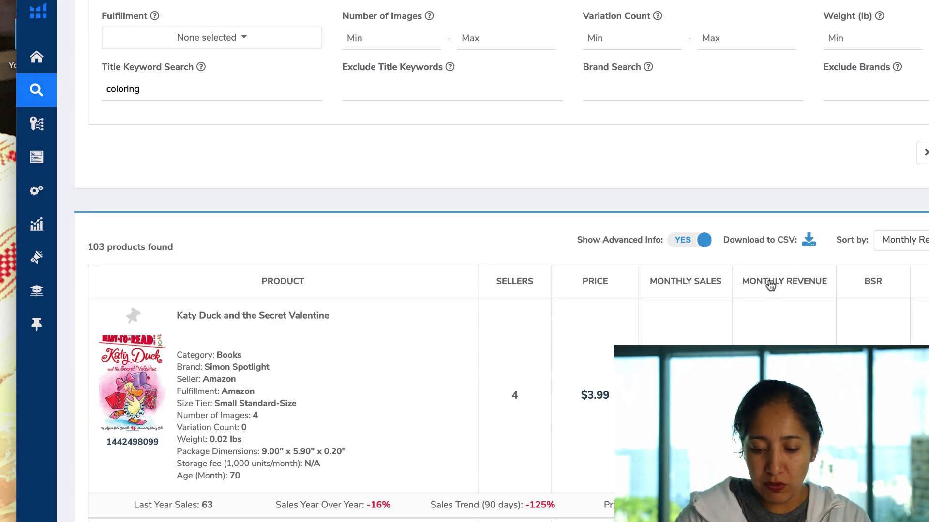
scroll(770, 284, "down", 8)
scroll(769, 281, "down", 2)
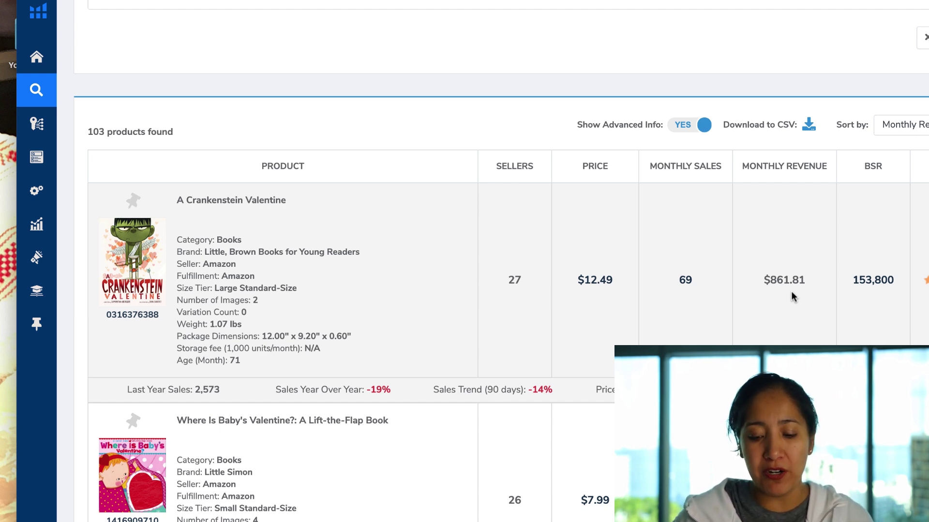
- Run the Black Box search for books with "coloring" in the title and bring up the new results
scroll(671, 276, "down", 8)
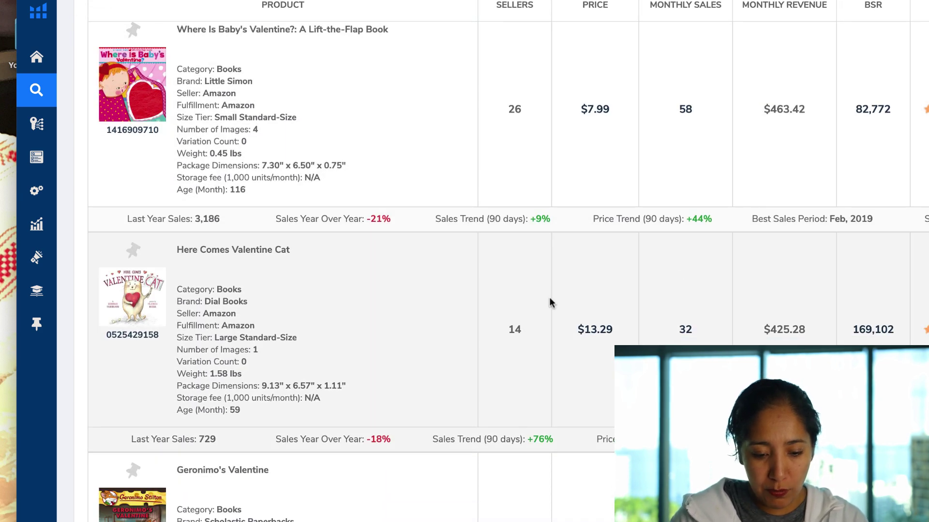
scroll(344, 259, "down", 3)
scroll(433, 312, "up", 1)
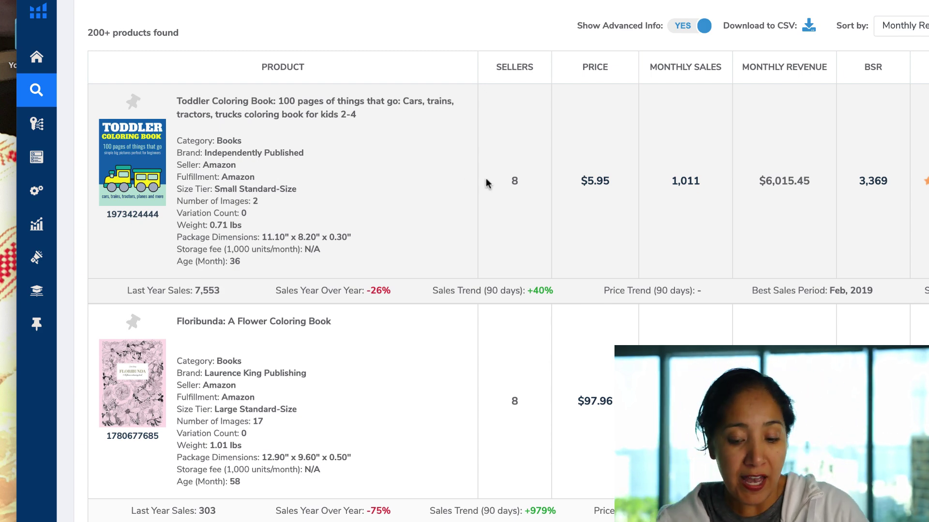
- Examine the top-earning coloring books in the results, comparing their themes, monthly sales, revenue, BSR and year-over-year sales
scroll(541, 215, "down", 1)
scroll(541, 218, "down", 3)
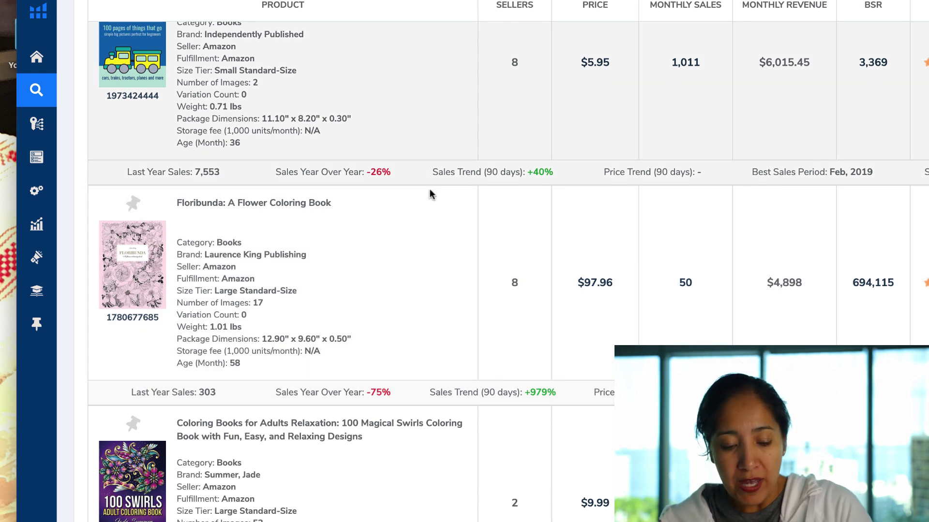
scroll(408, 199, "down", 1)
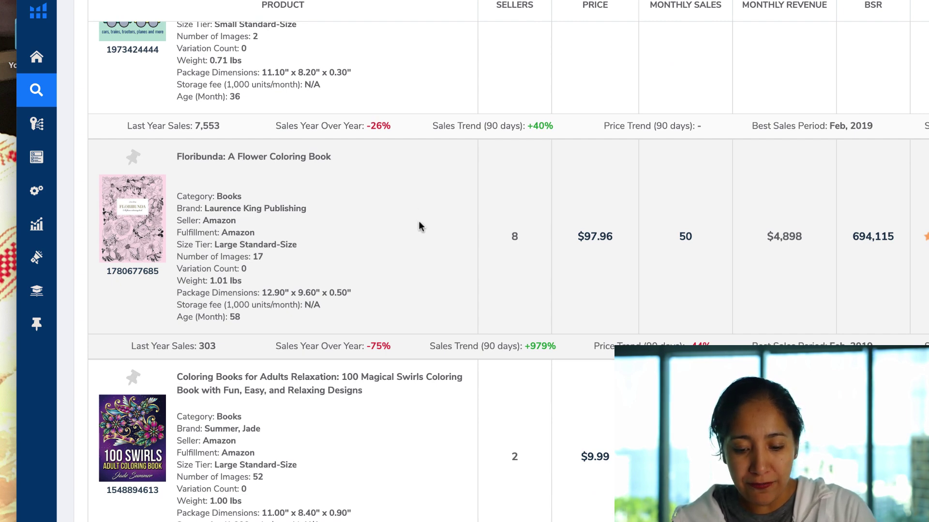
scroll(418, 222, "down", 5)
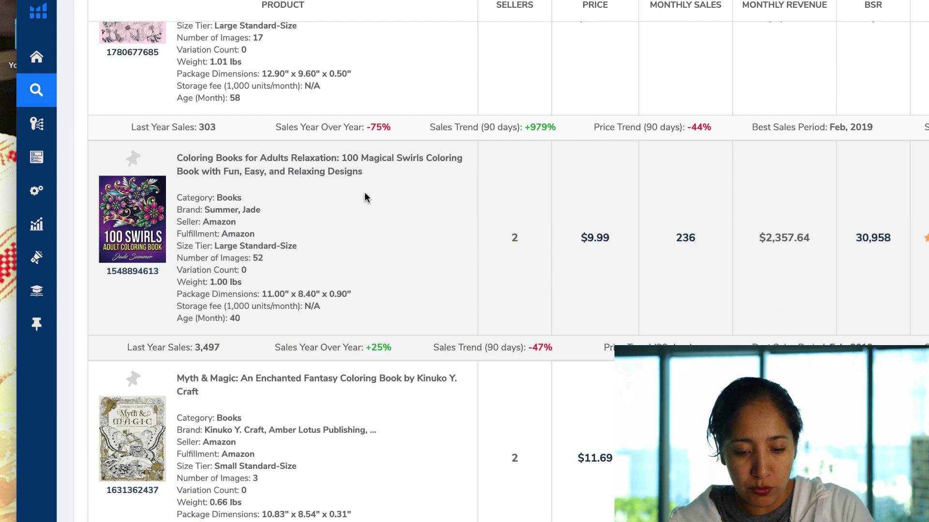
scroll(394, 225, "down", 1)
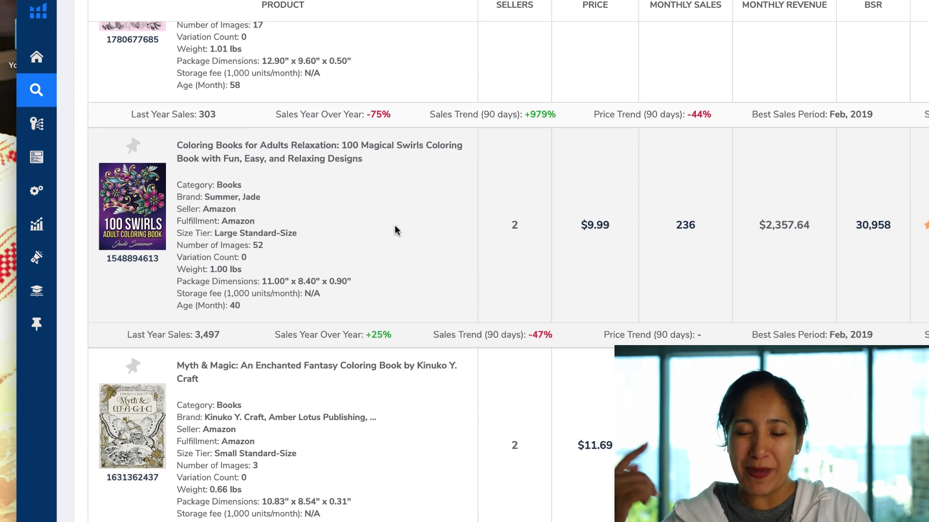
scroll(394, 226, "down", 4)
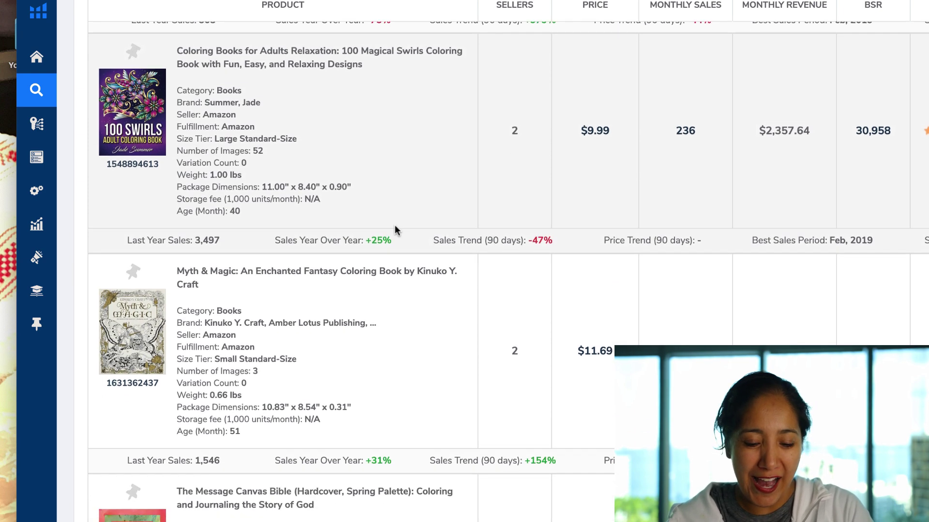
scroll(394, 225, "down", 1)
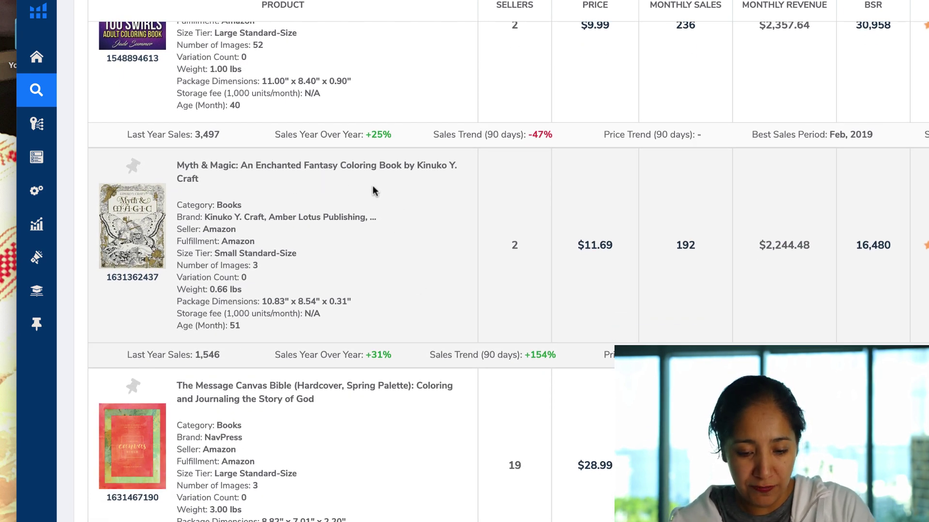
scroll(409, 247, "down", 3)
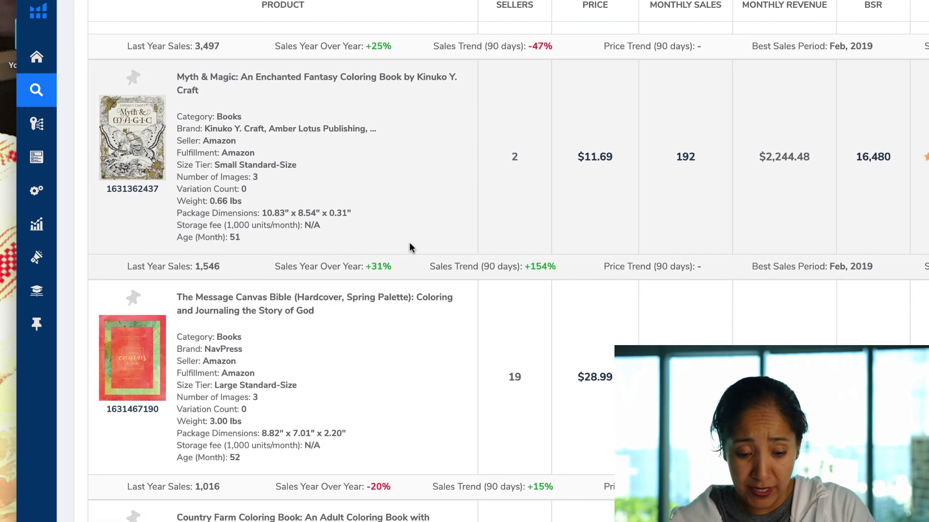
scroll(397, 301, "down", 3)
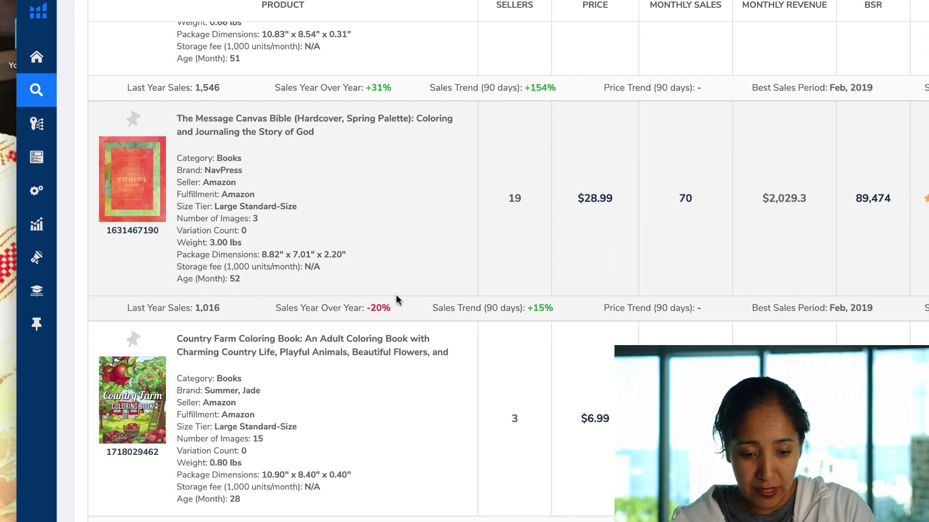
scroll(375, 226, "down", 2)
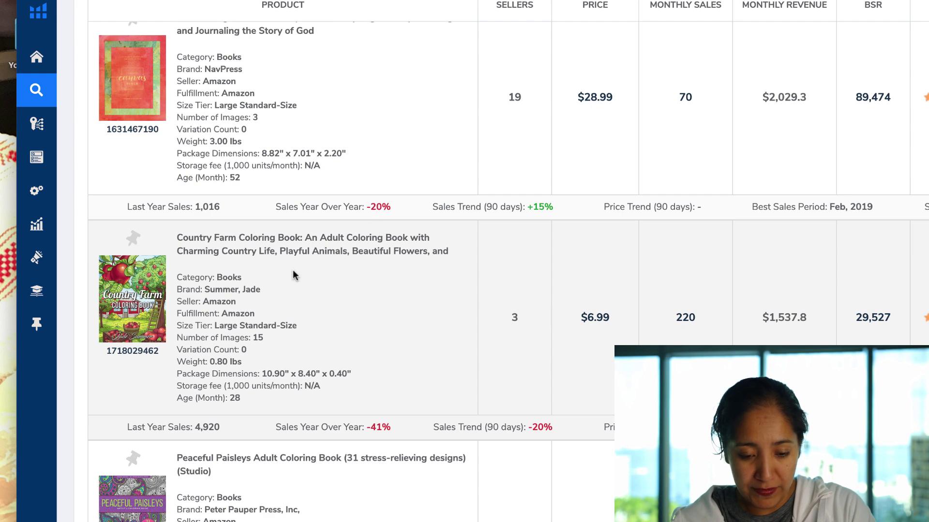
scroll(387, 295, "down", 4)
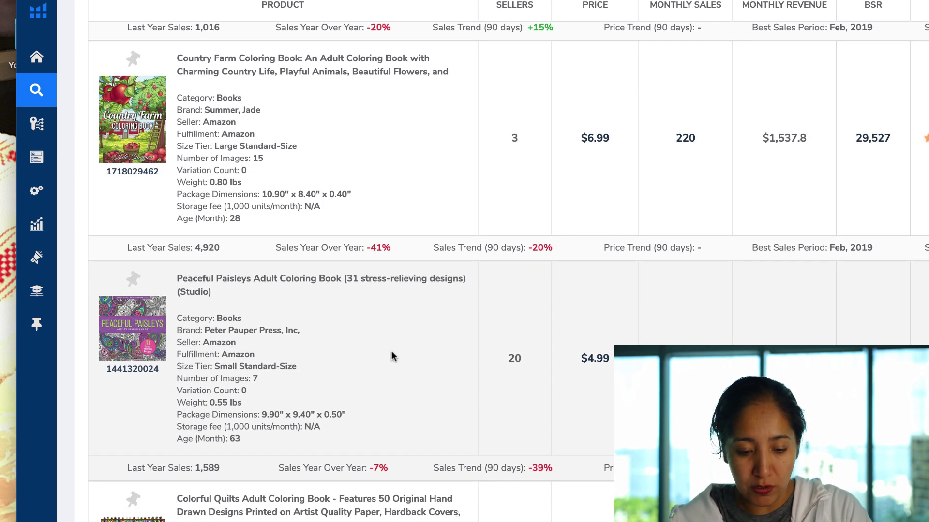
scroll(392, 357, "down", 1)
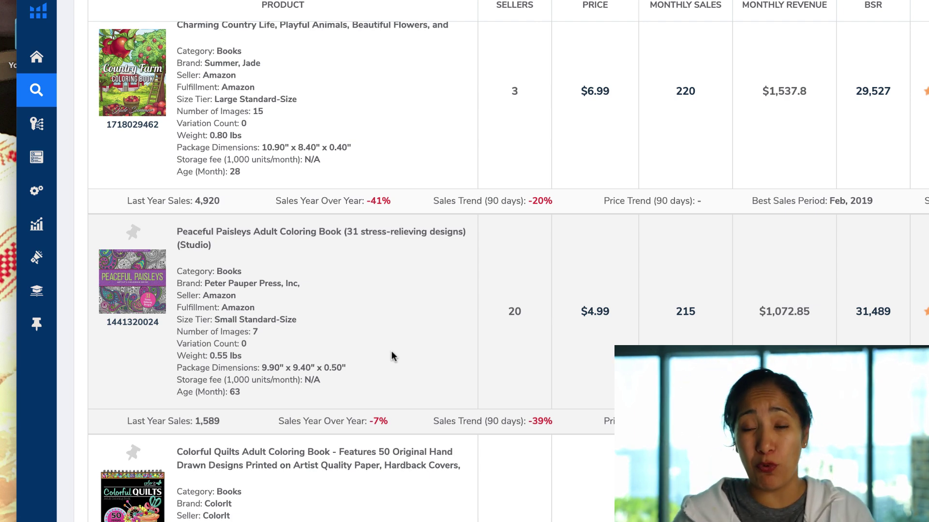
- Compare the monthly sales, revenue and year-over-year sales of the paisley, quilt, jewelry box and swear word coloring books
scroll(392, 351, "down", 5)
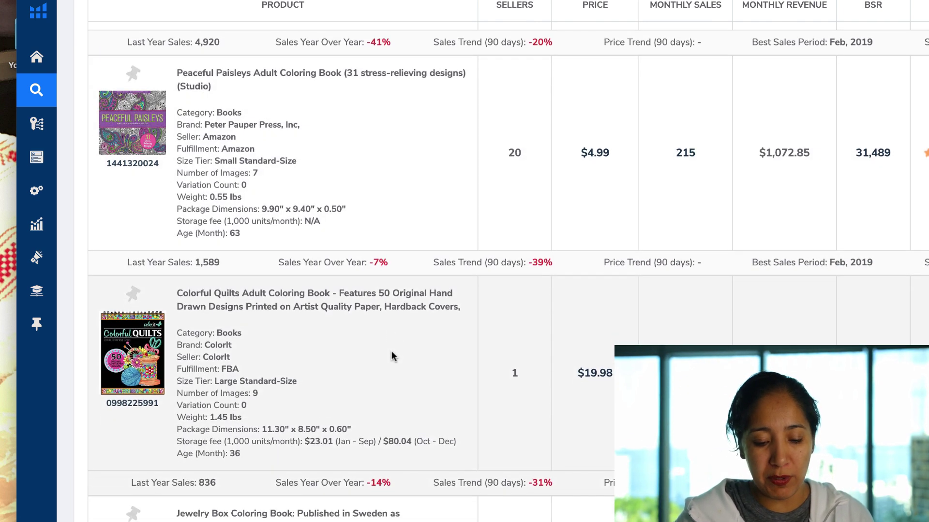
scroll(392, 352, "down", 3)
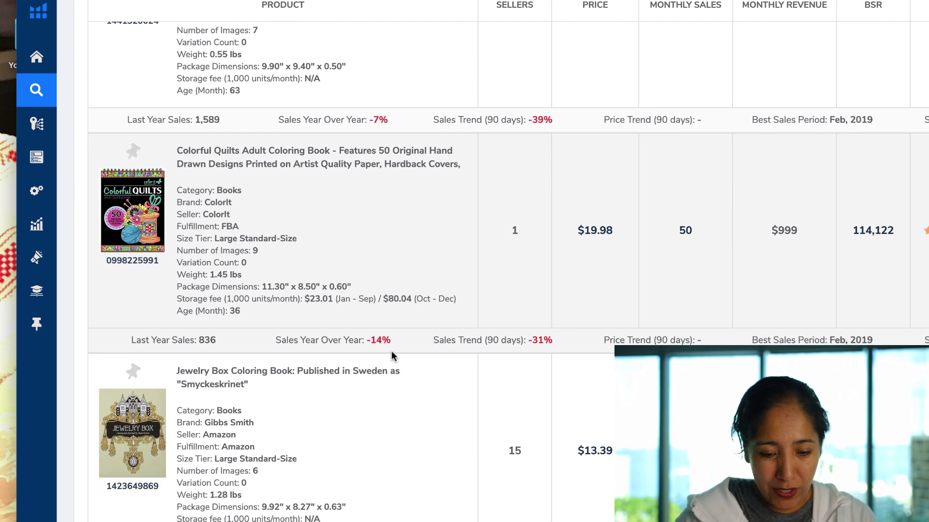
scroll(391, 352, "down", 1)
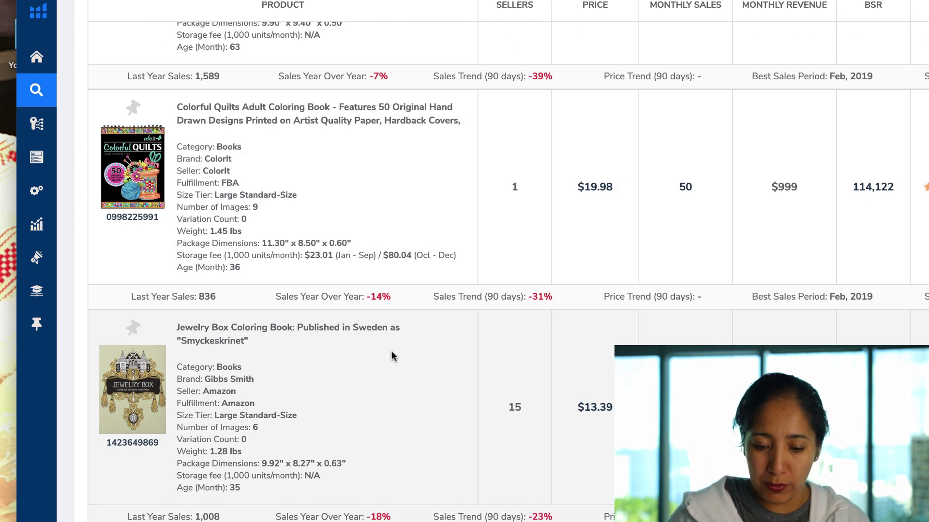
scroll(391, 356, "down", 1)
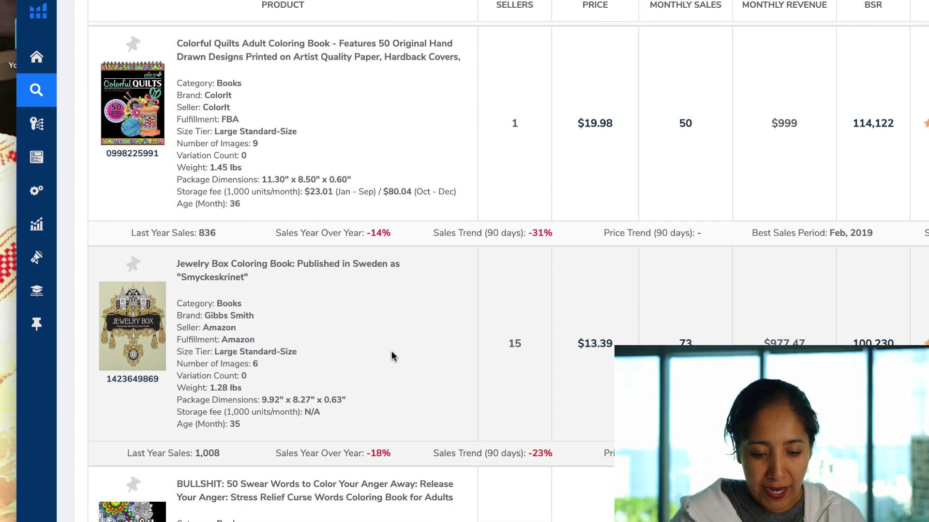
scroll(388, 355, "down", 3)
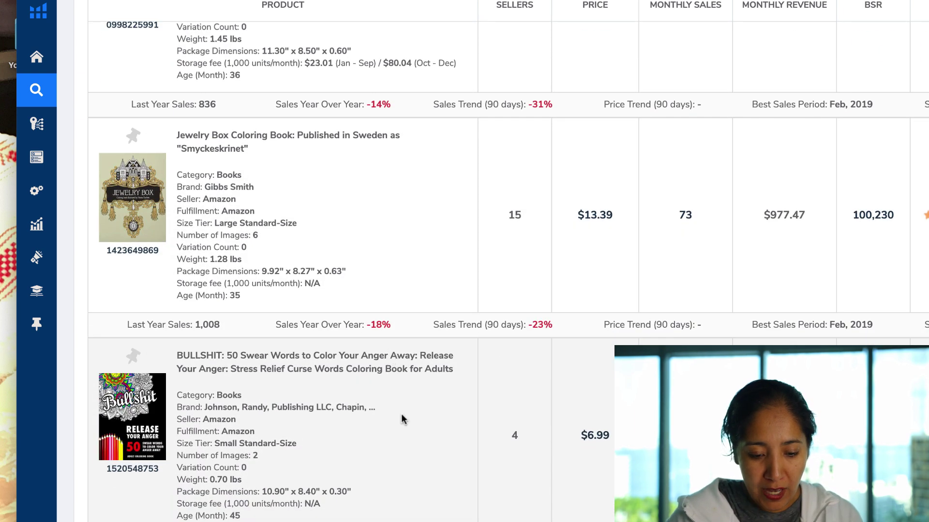
scroll(403, 418, "down", 2)
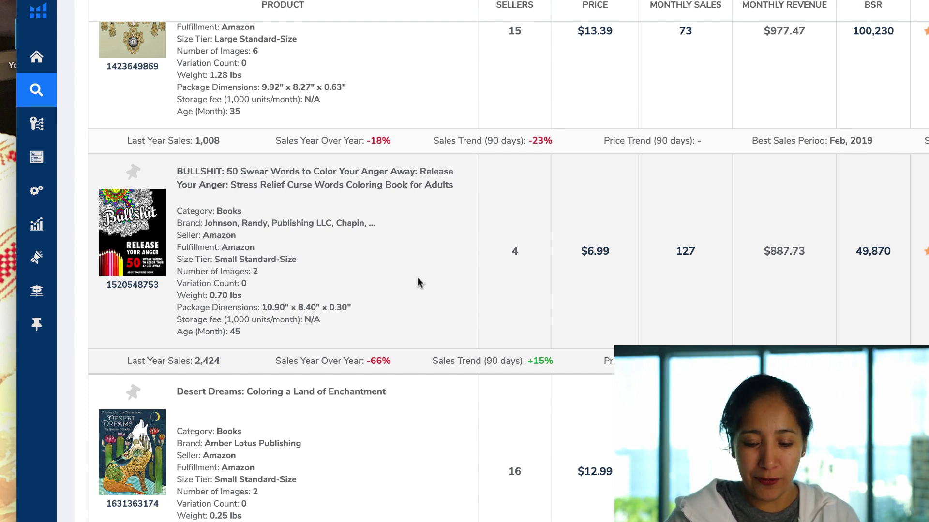
scroll(417, 280, "down", 1)
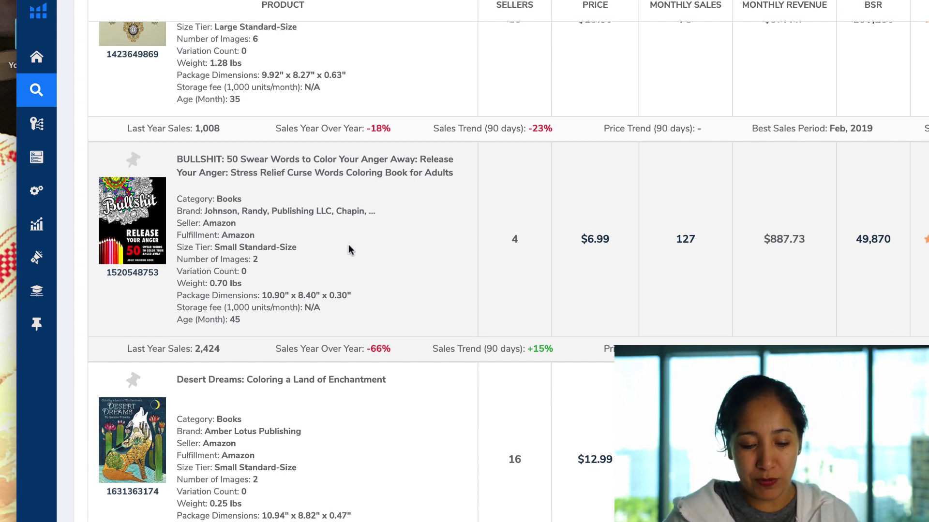
- Examine the remaining coloring books on this results page, from desert, grayscale, nature and bird themes to Celtic art and Disney park maps
scroll(404, 254, "down", 7)
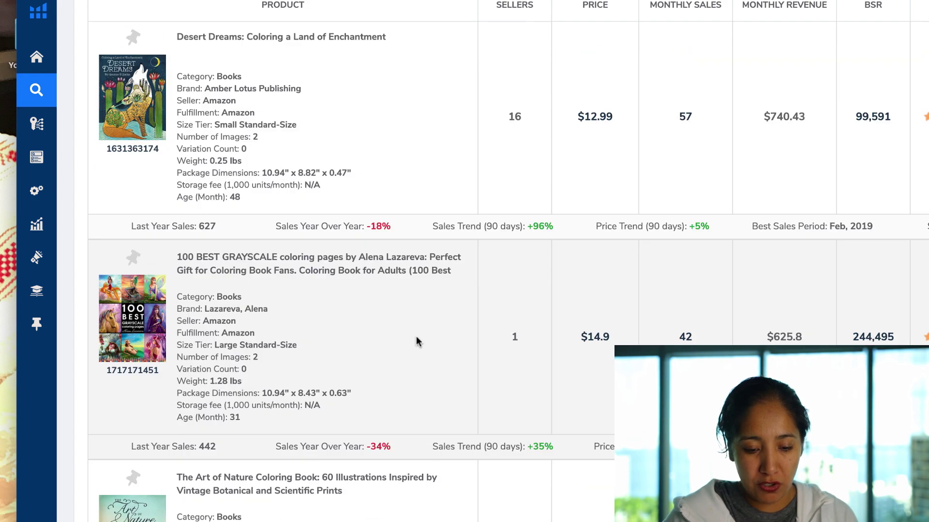
scroll(417, 341, "down", 5)
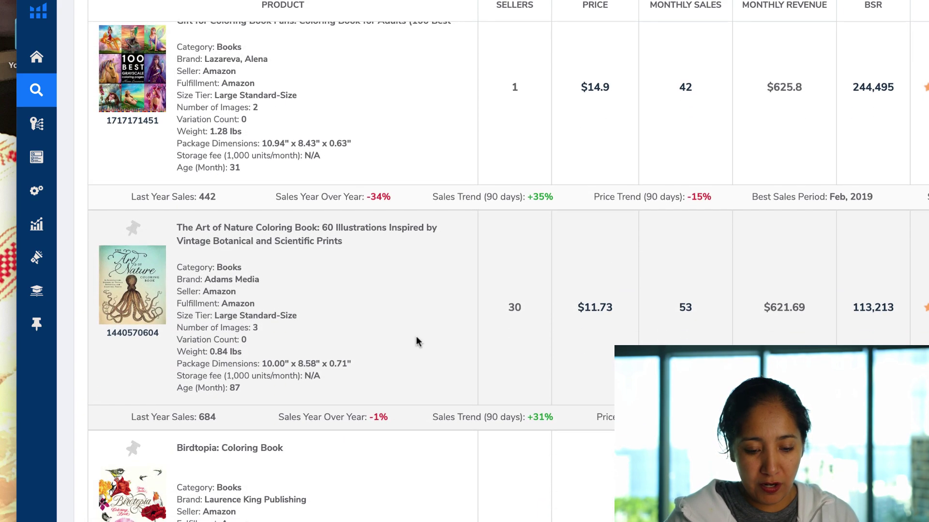
scroll(417, 341, "down", 4)
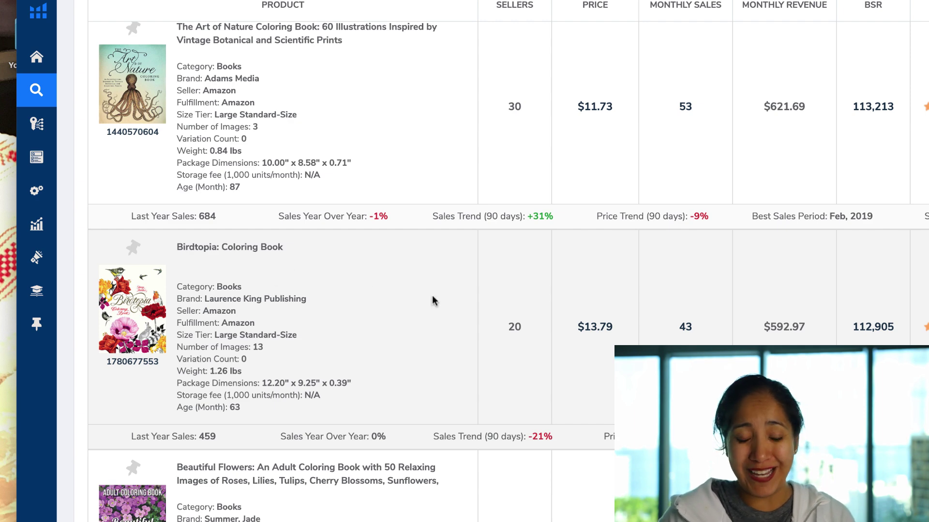
scroll(432, 300, "down", 4)
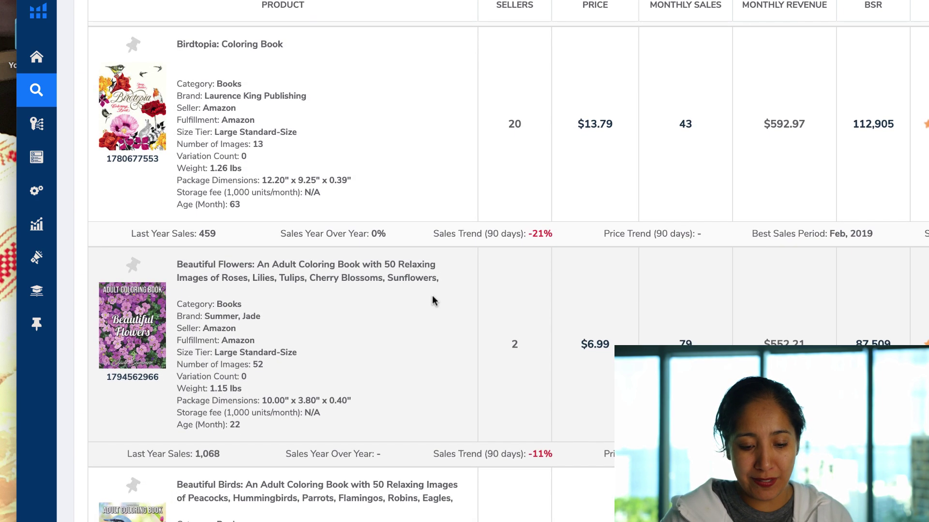
scroll(430, 305, "down", 7)
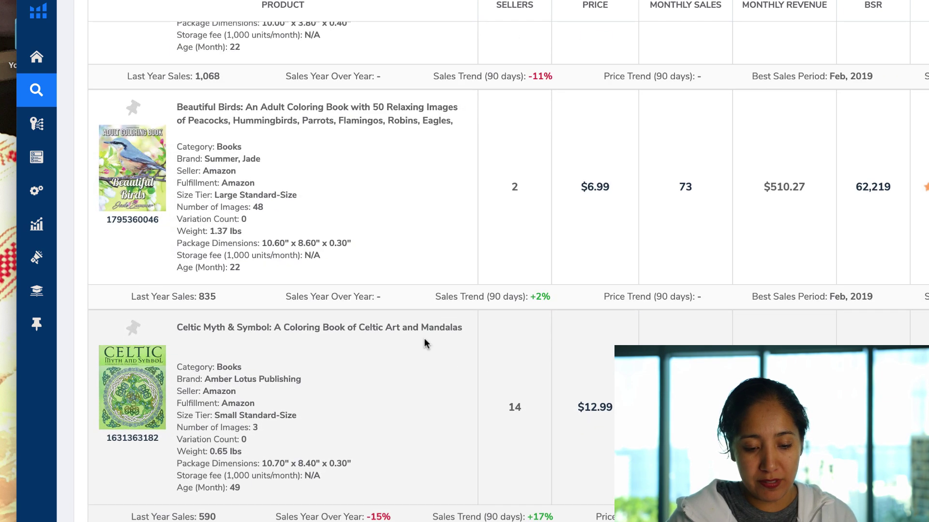
scroll(424, 343, "down", 2)
scroll(395, 295, "down", 4)
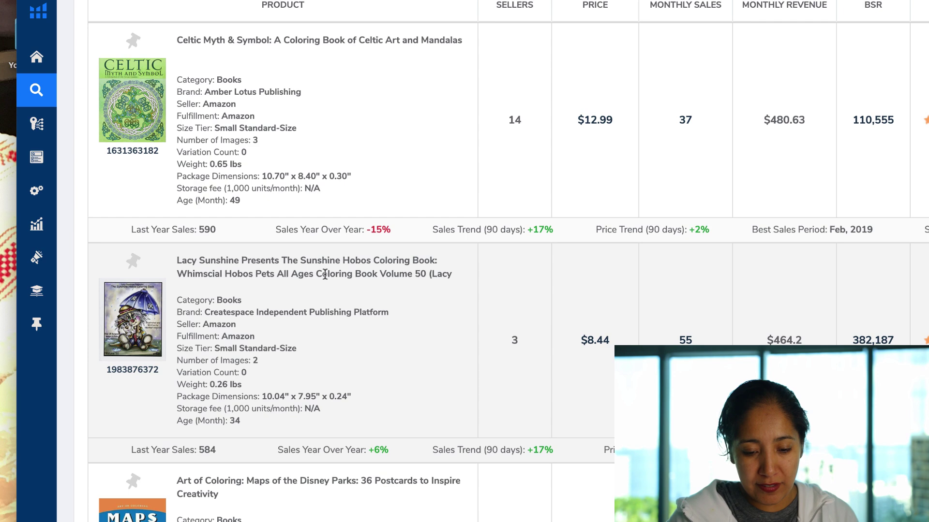
scroll(426, 342, "down", 4)
scroll(423, 391, "down", 1)
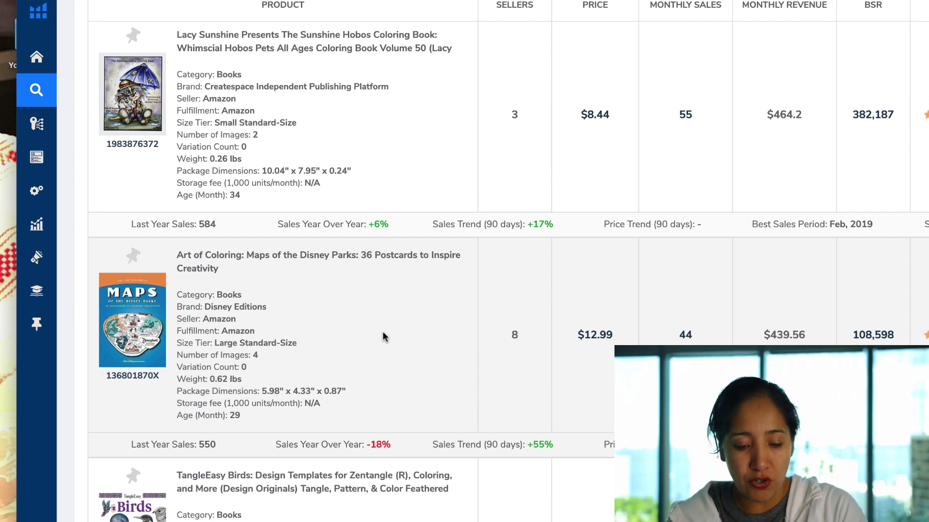
scroll(382, 334, "down", 4)
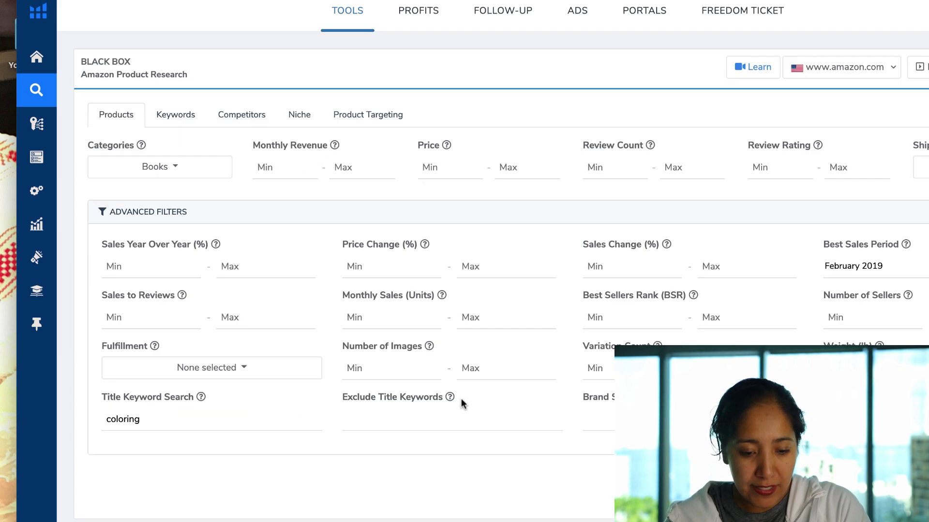
- Examine the next page of coloring book results, comparing the geometric, dinosaur, classic illustration, little town, garden mandala and unicorn titles
scroll(462, 404, "down", 1)
scroll(460, 399, "down", 10)
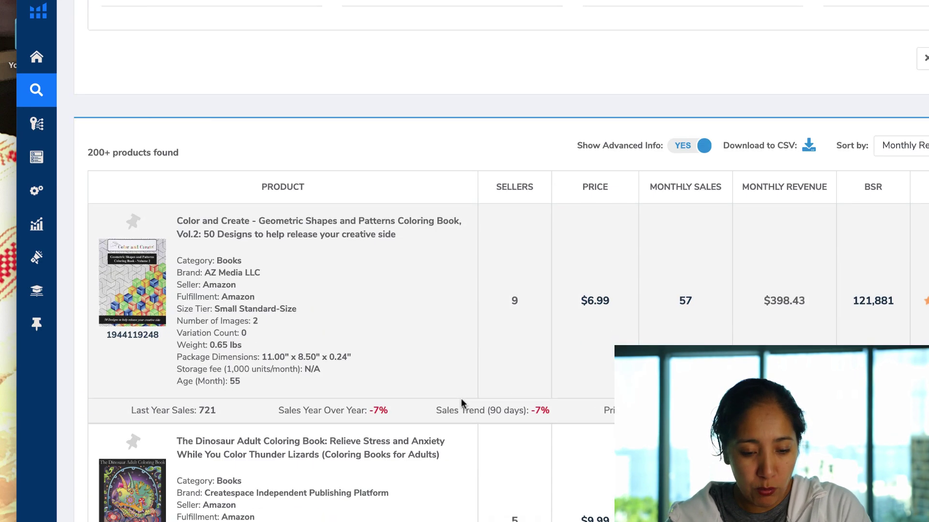
scroll(460, 404, "down", 1)
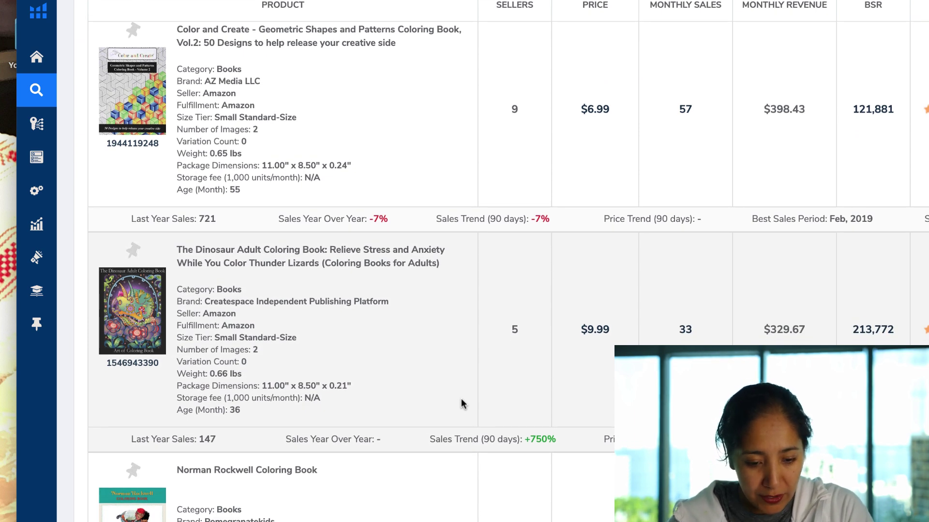
scroll(379, 334, "down", 3)
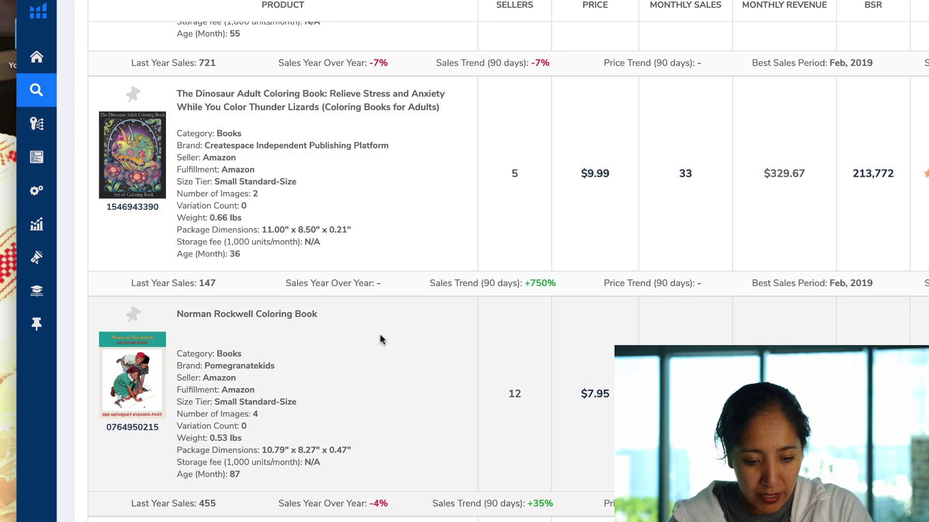
scroll(379, 334, "down", 5)
scroll(379, 334, "down", 3)
scroll(380, 334, "down", 1)
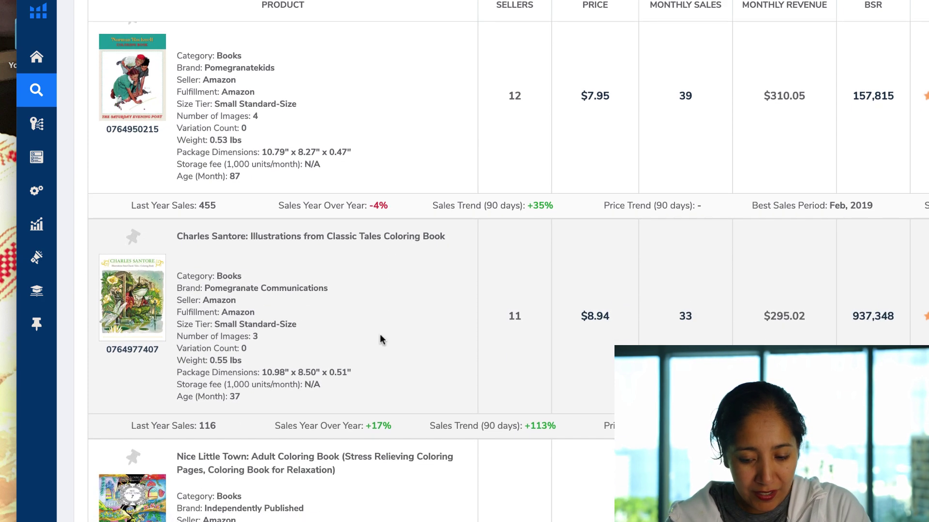
scroll(487, 363, "down", 3)
scroll(436, 396, "down", 1)
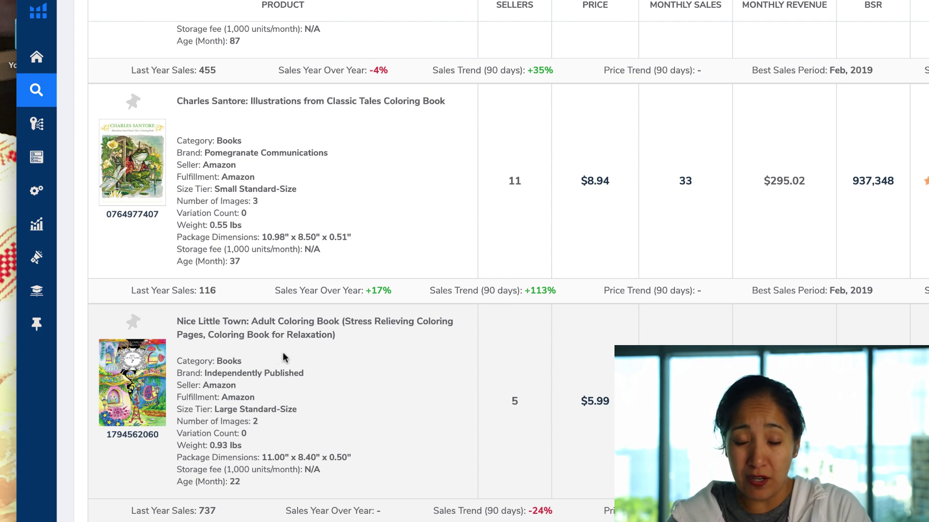
scroll(363, 377, "down", 6)
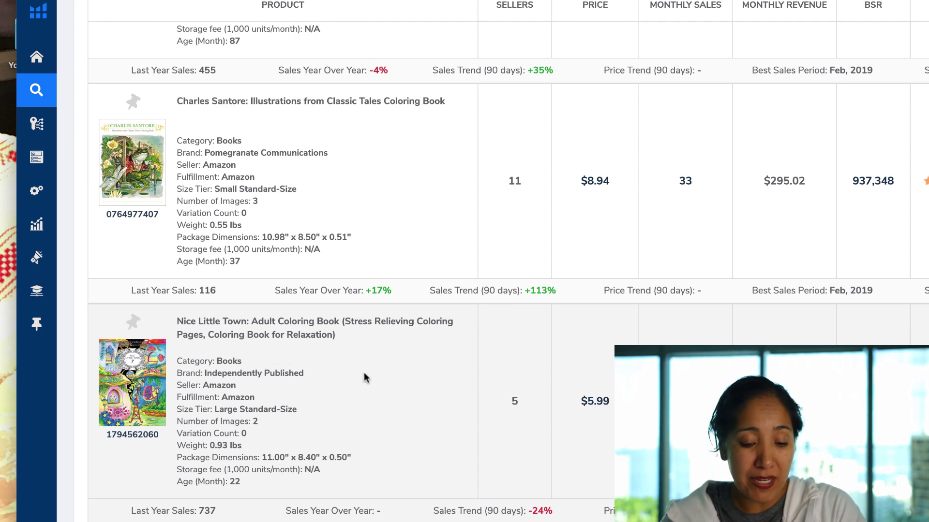
scroll(363, 377, "down", 3)
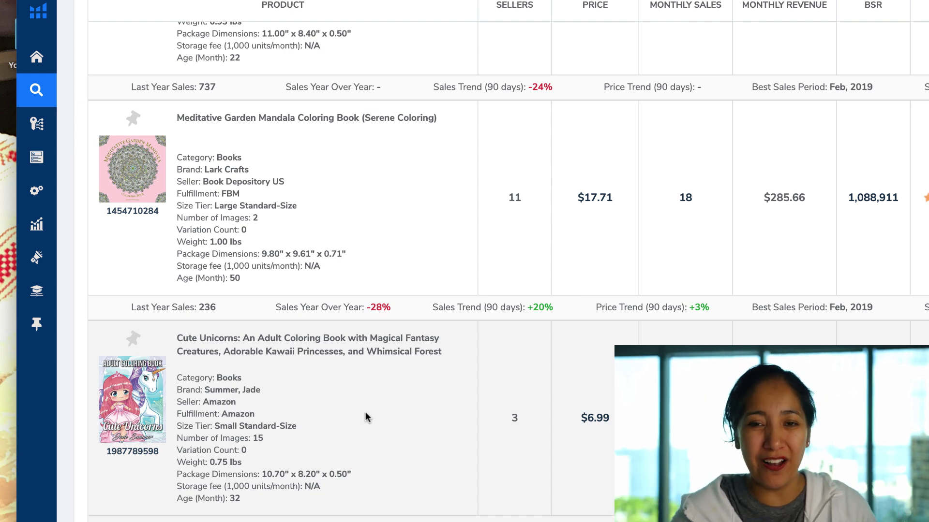
scroll(366, 417, "down", 4)
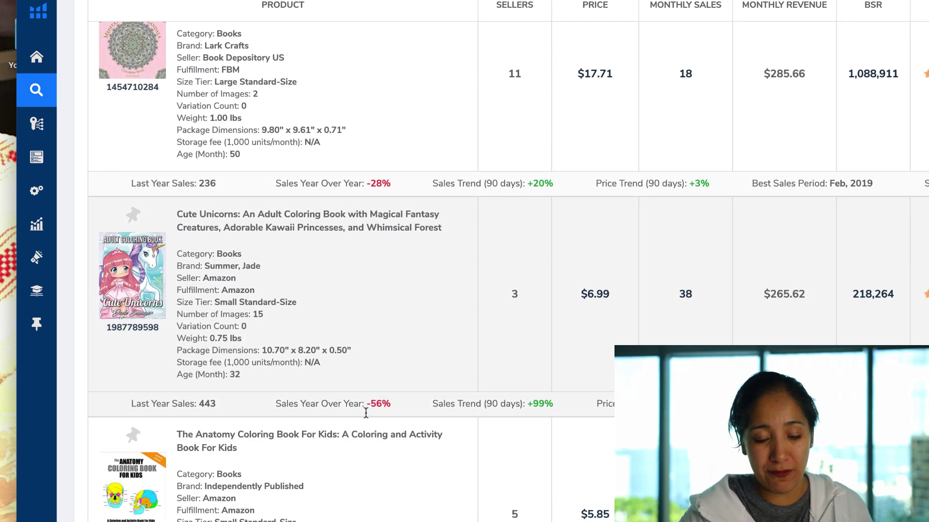
scroll(366, 417, "down", 1)
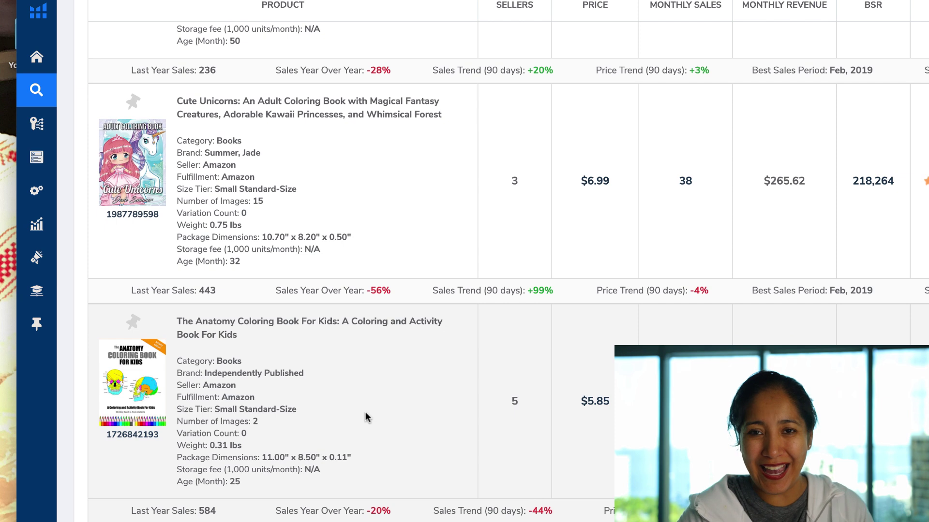
scroll(366, 416, "down", 1)
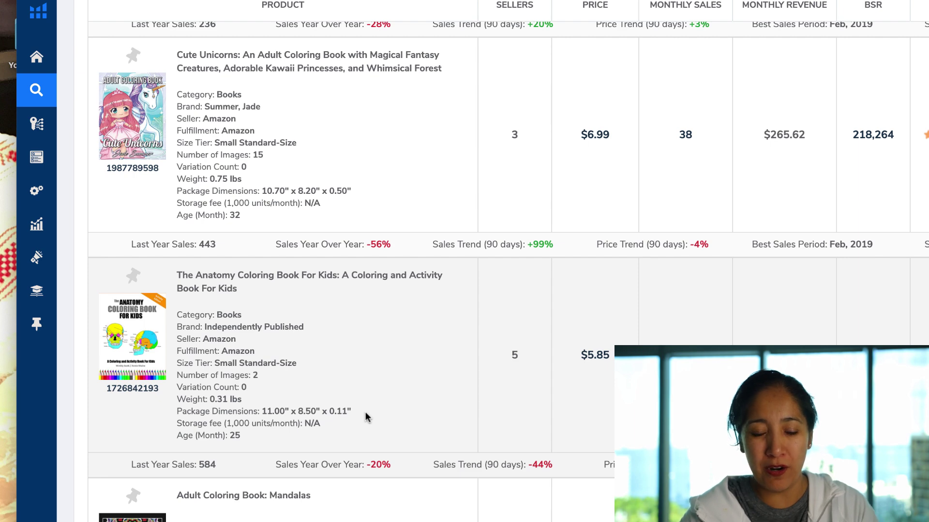
- Examine the sales figures of the kids' anatomy, mandala, butterfly, reef, Celtic, love and Valentine's Day coloring books further down the results
scroll(366, 416, "down", 6)
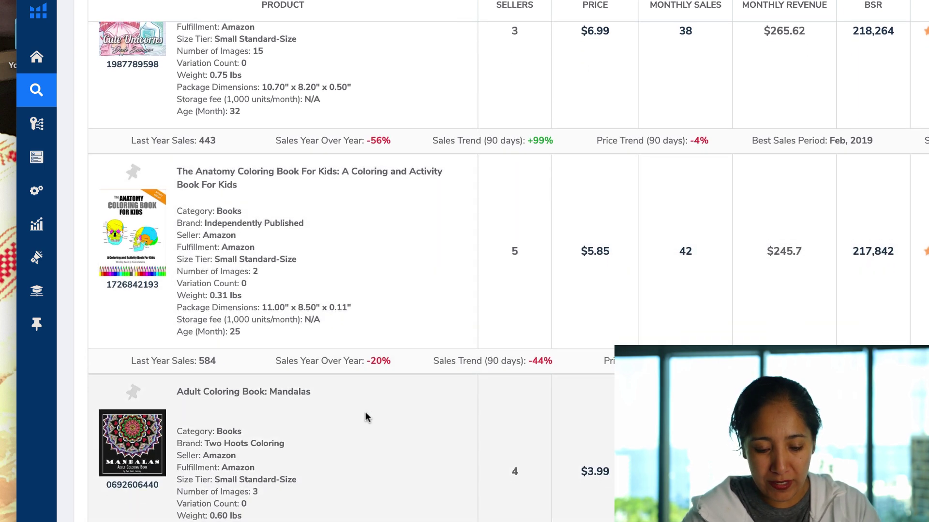
scroll(366, 416, "down", 2)
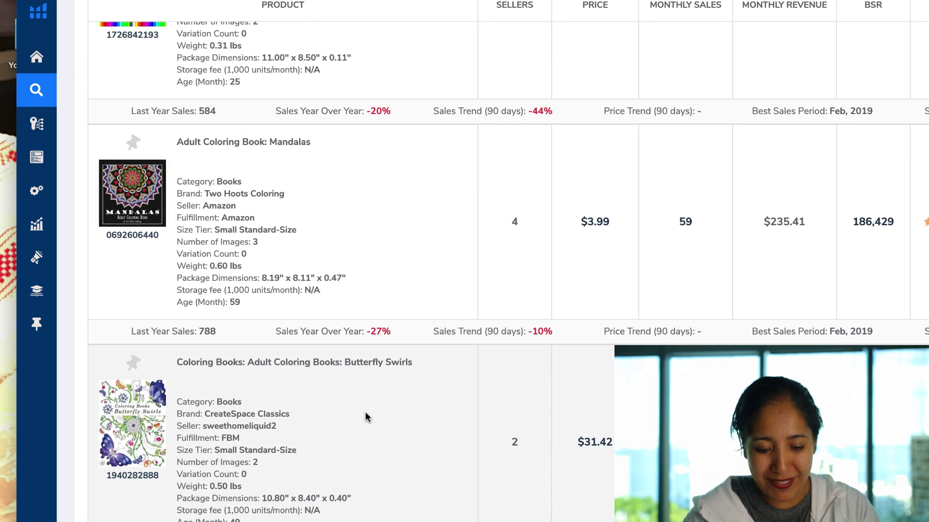
scroll(366, 416, "down", 5)
scroll(366, 417, "down", 3)
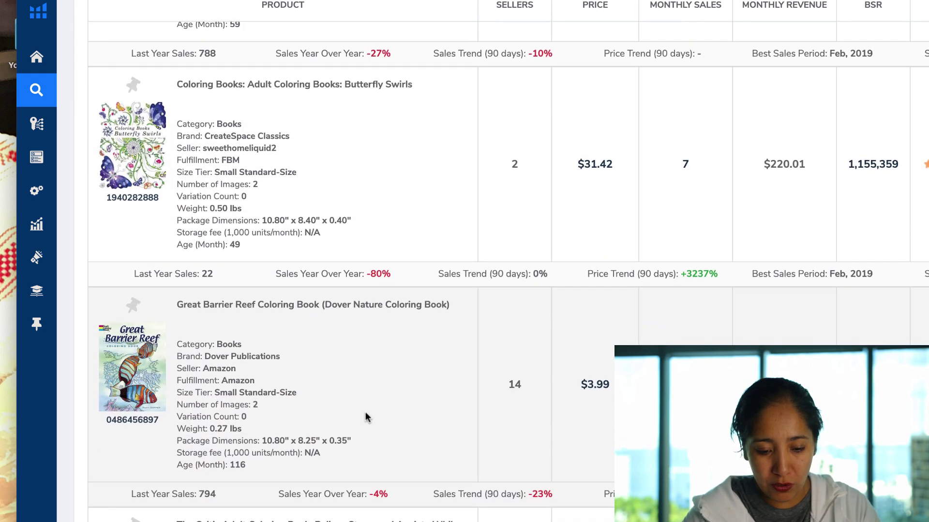
scroll(367, 415, "down", 4)
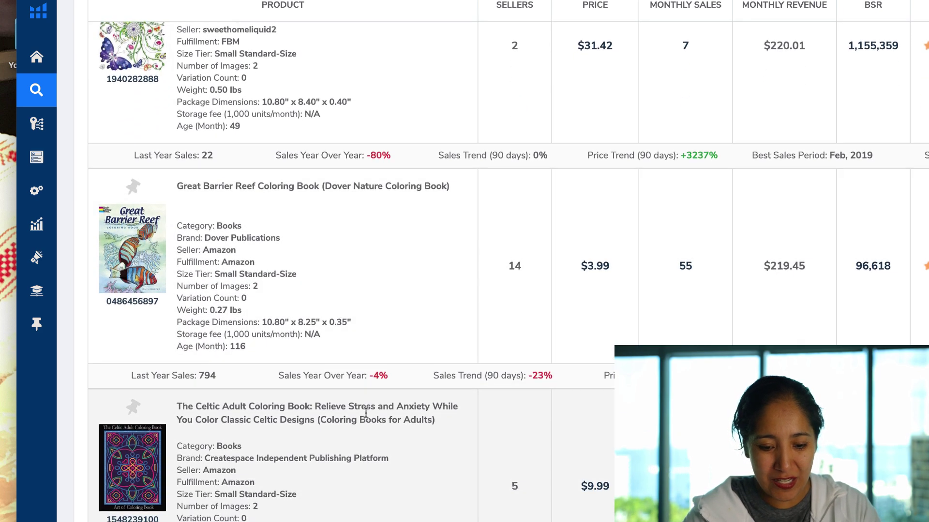
scroll(366, 417, "down", 2)
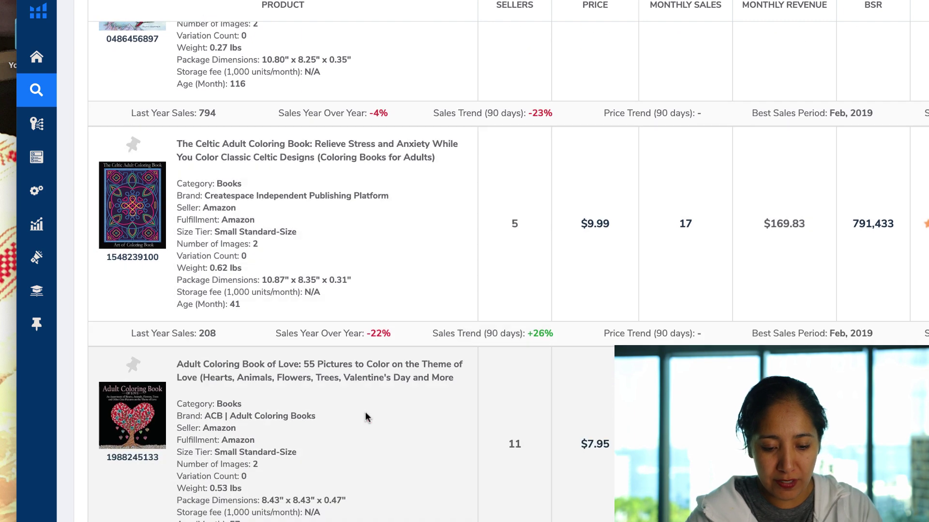
scroll(374, 433, "down", 4)
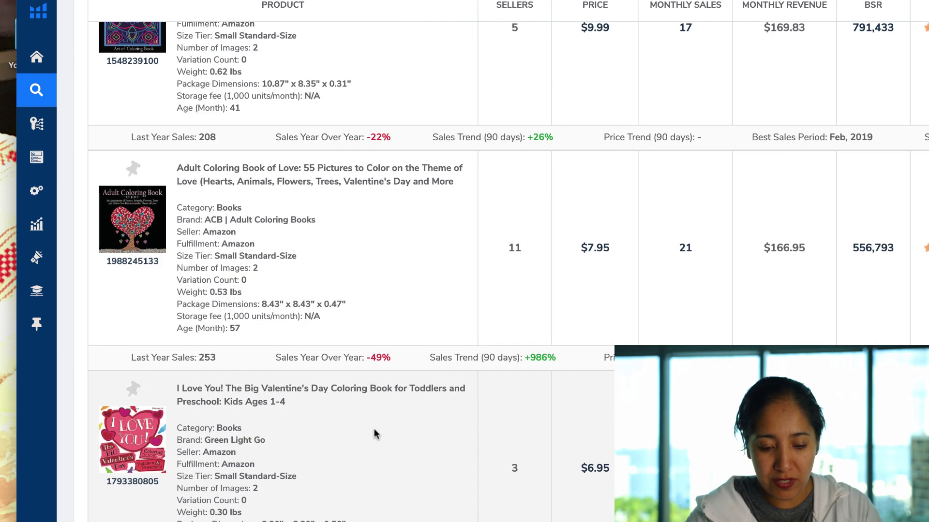
scroll(376, 434, "down", 1)
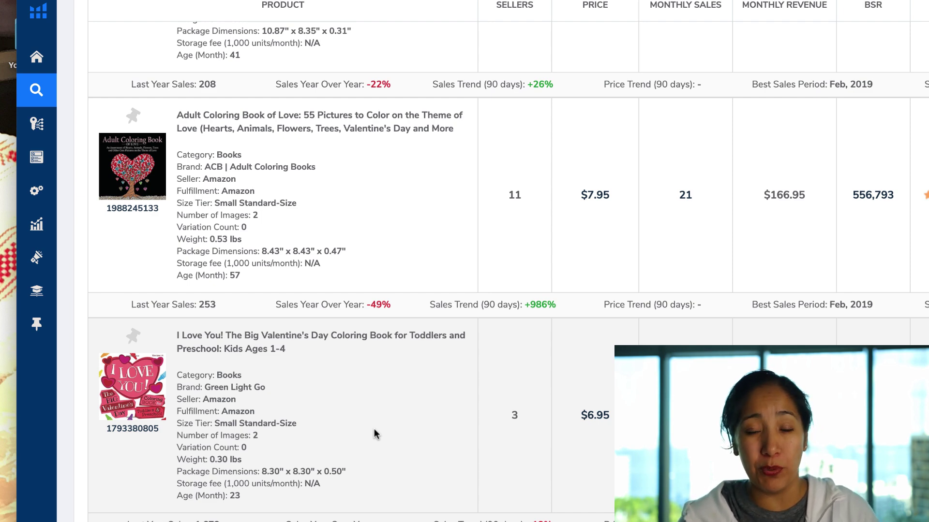
scroll(376, 434, "down", 8)
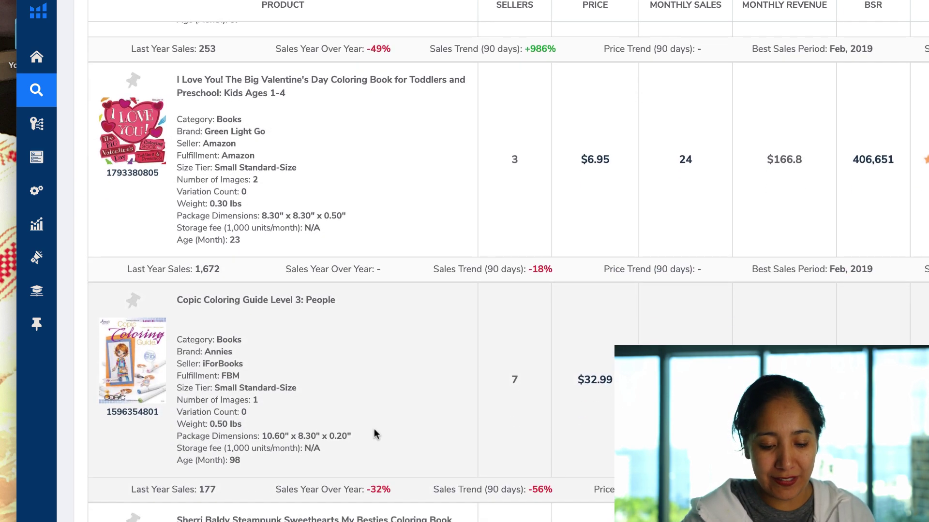
scroll(376, 434, "down", 10)
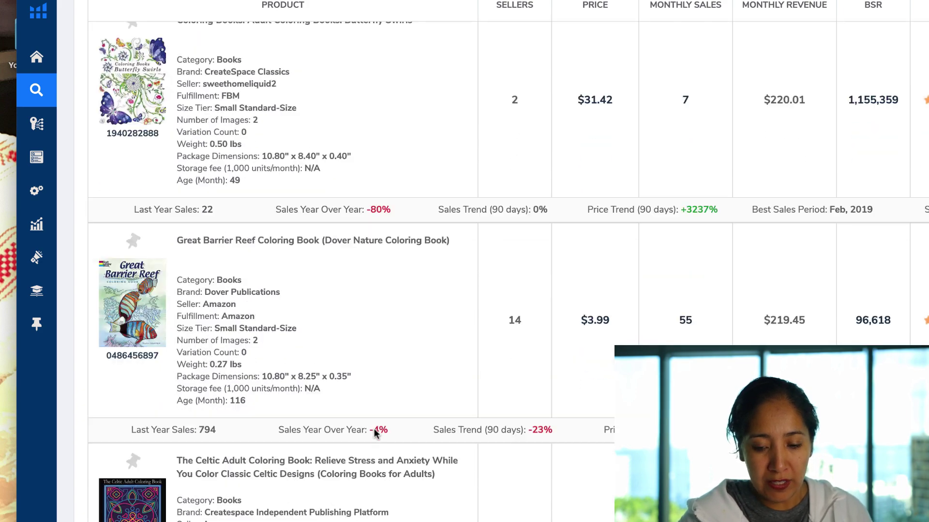
- Replace the title keyword with "journal" and run the book search for the February 2019 best sales period
scroll(376, 434, "up", 20)
scroll(376, 433, "up", 3)
double_click(134, 415)
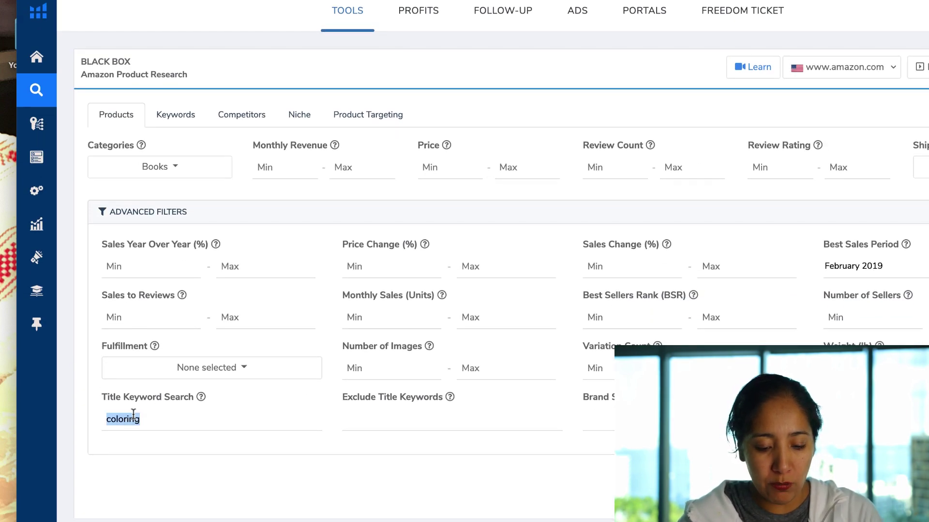
type("journal")
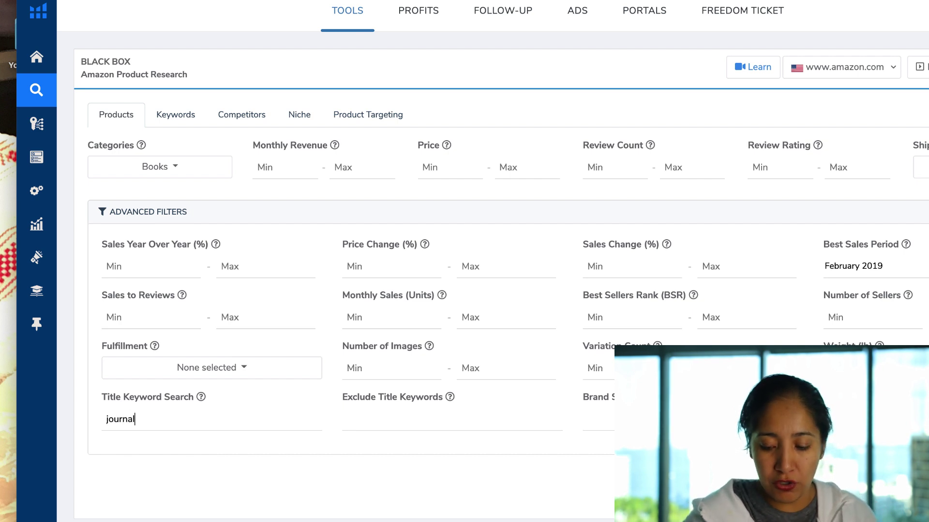
key("Return")
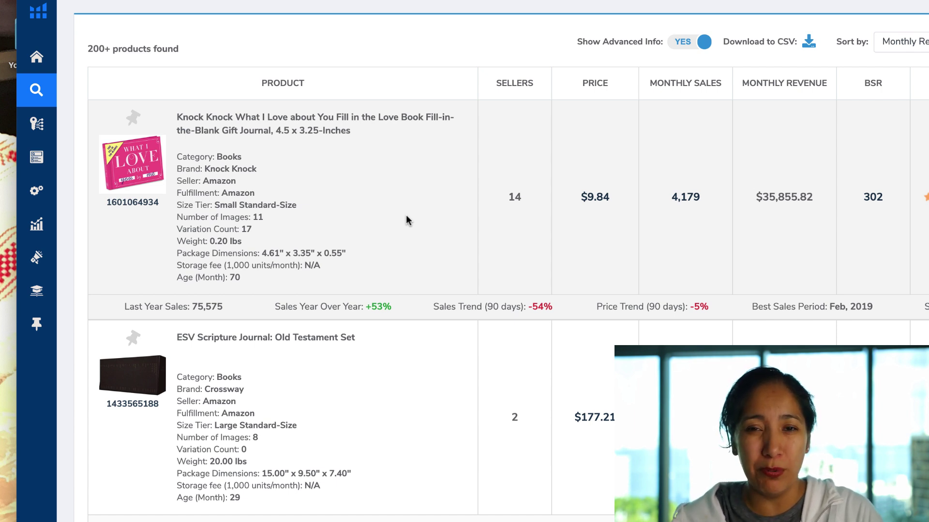
- Examine the sales figures of the top journal results, from the fill-in love, scripture and couples' journals to the food and pregnancy journals
scroll(406, 216, "down", 2)
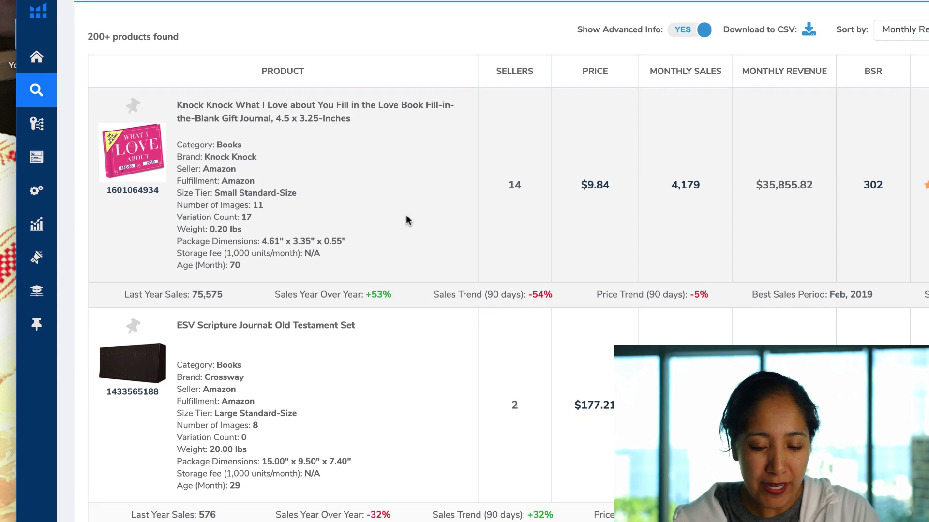
scroll(406, 216, "down", 6)
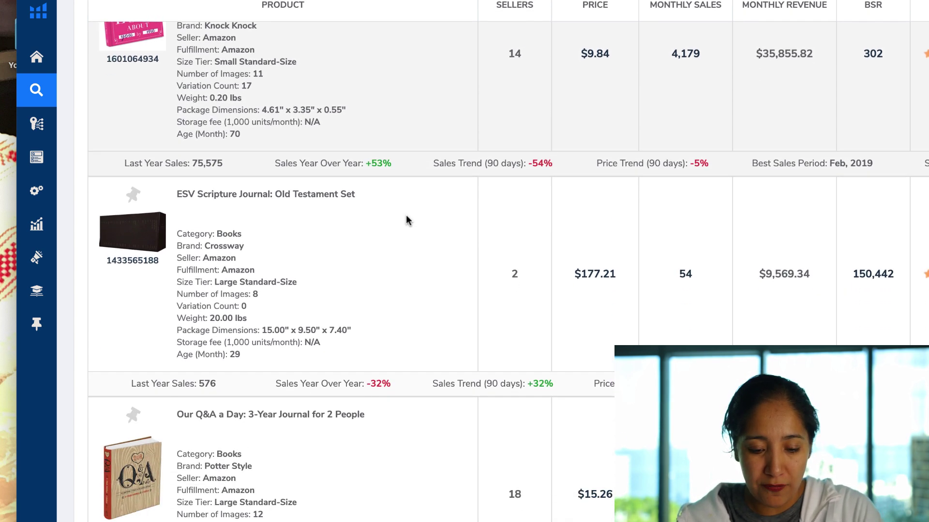
scroll(405, 274, "down", 2)
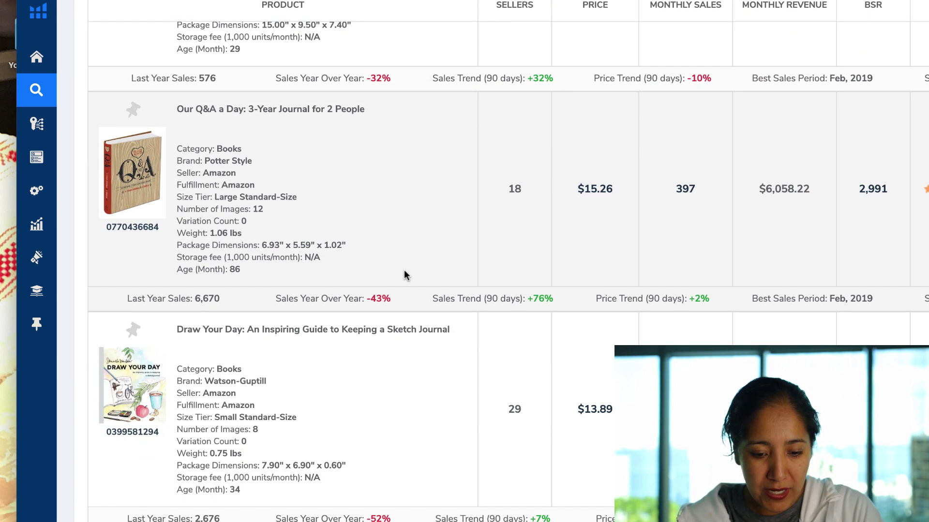
scroll(379, 228, "down", 3)
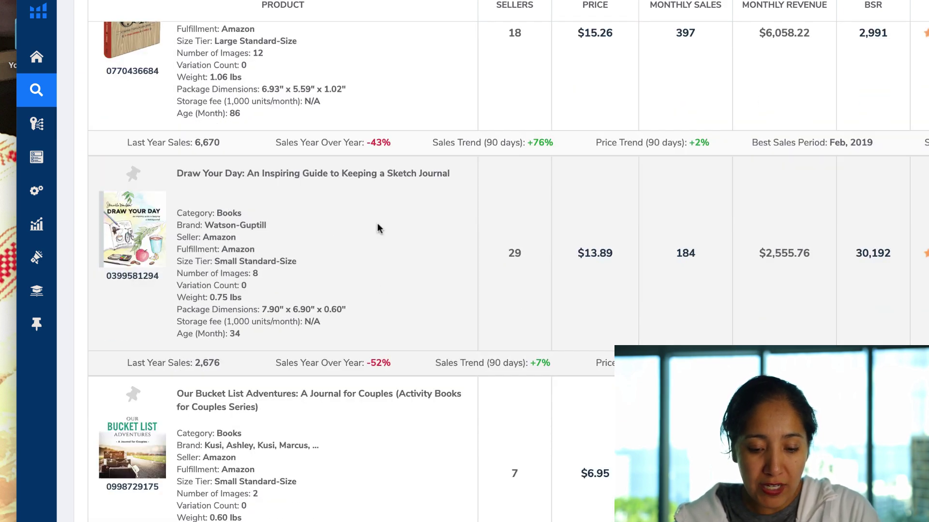
scroll(407, 266, "down", 1)
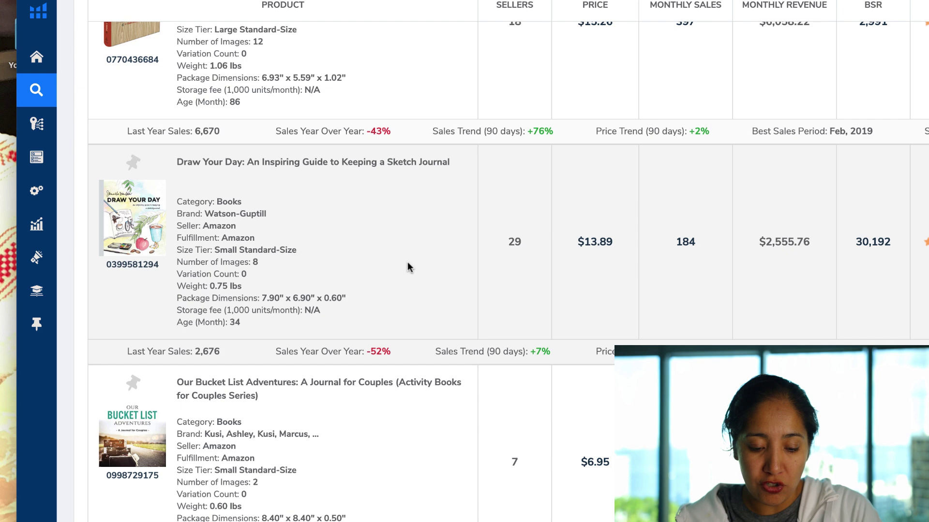
scroll(407, 267, "down", 4)
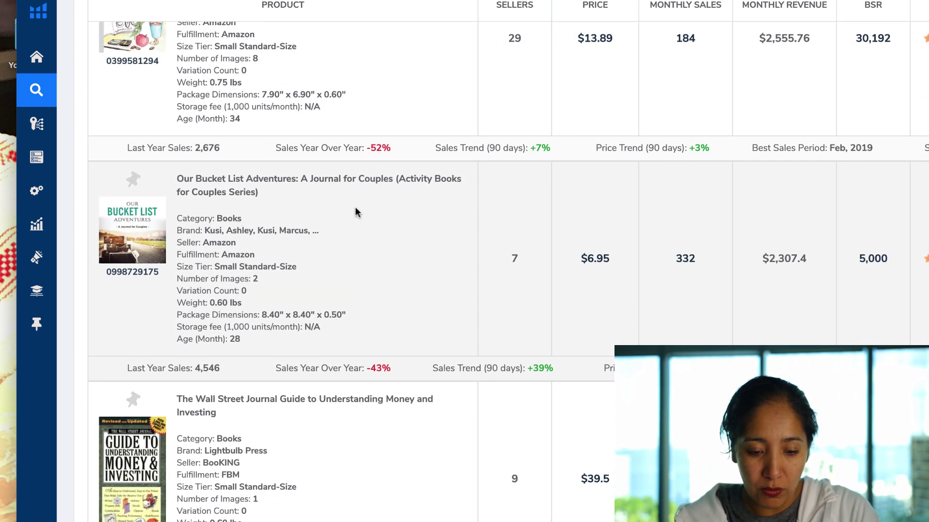
scroll(388, 256, "down", 1)
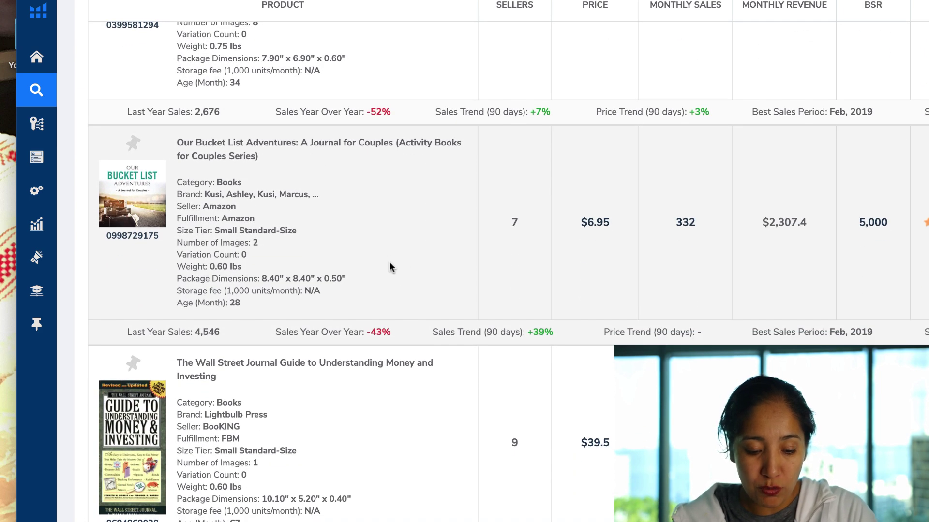
scroll(390, 265, "down", 6)
scroll(389, 262, "down", 1)
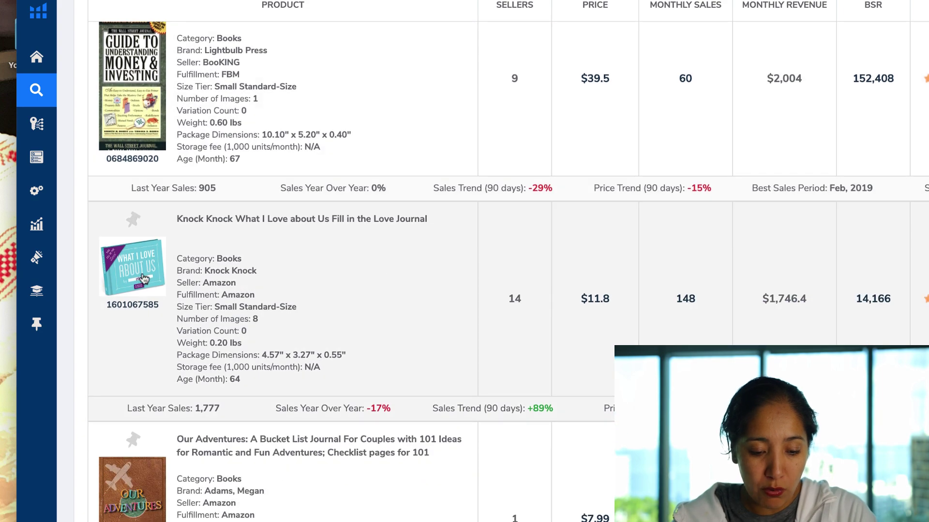
scroll(369, 331, "down", 5)
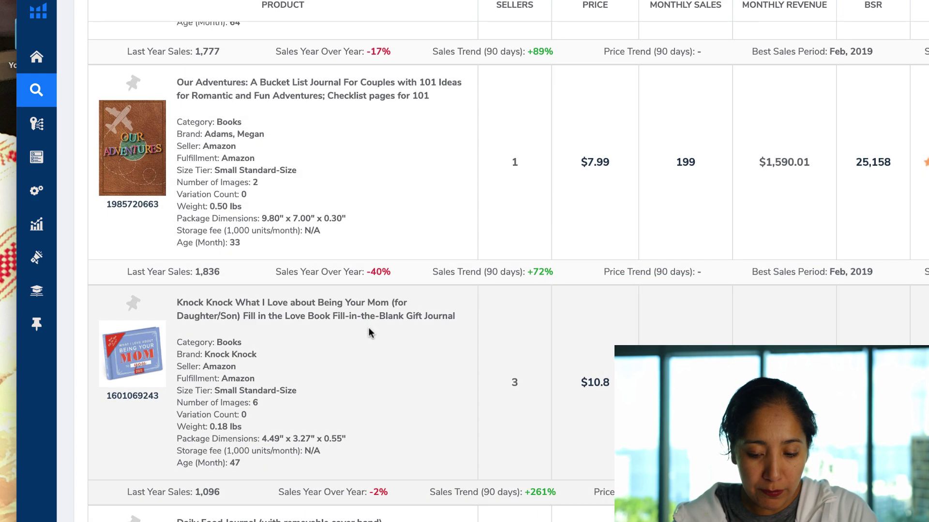
scroll(413, 387, "down", 5)
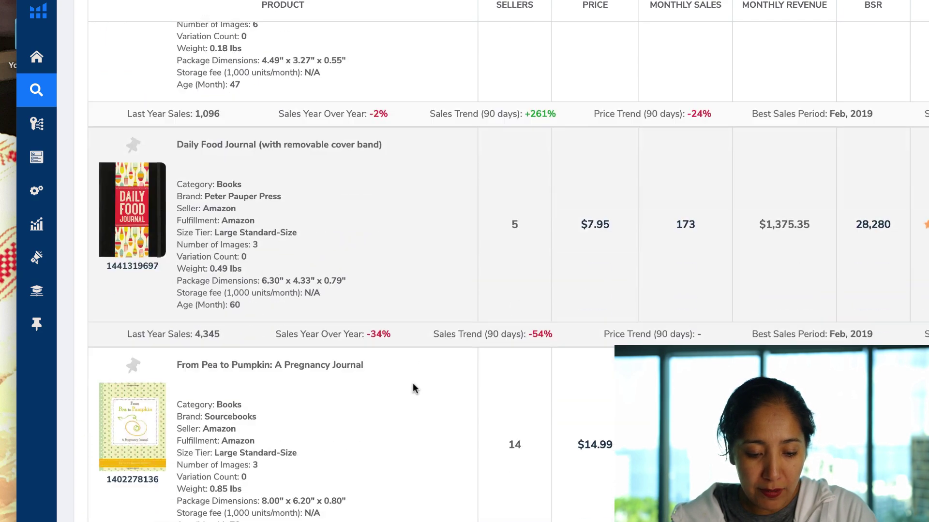
- Recheck the category, best sales period and title keyword filters applied to the journal search
scroll(414, 388, "up", 8)
scroll(424, 380, "down", 2)
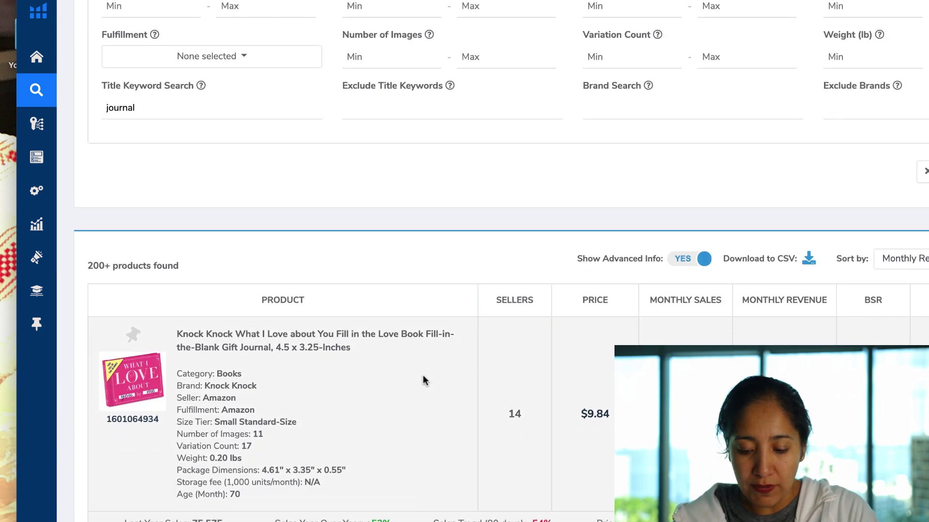
scroll(781, 285, "up", 5)
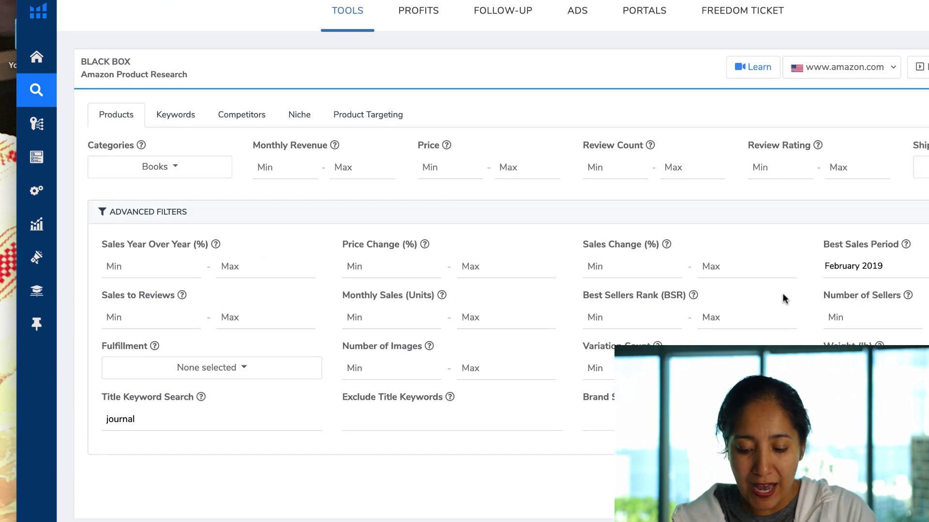
scroll(784, 298, "down", 4)
scroll(593, 352, "up", 4)
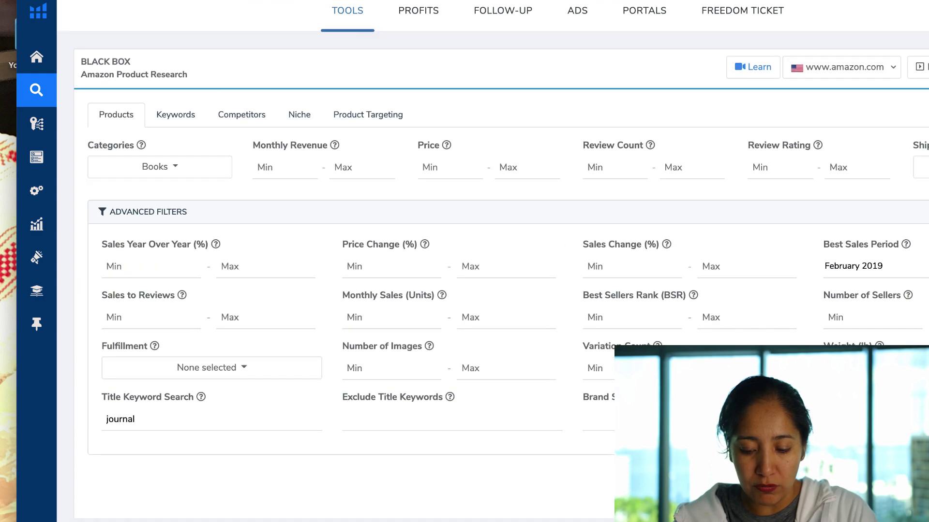
- Examine the couples' journals further down the results, including Our Bucket List, A Year with You and Our Love Story Journal
scroll(593, 352, "down", 6)
scroll(593, 352, "down", 20)
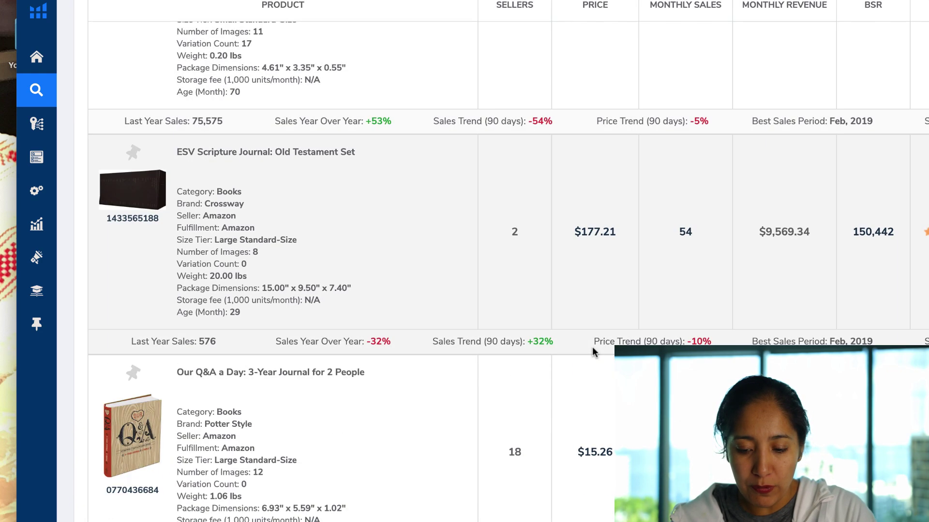
scroll(593, 348, "down", 20)
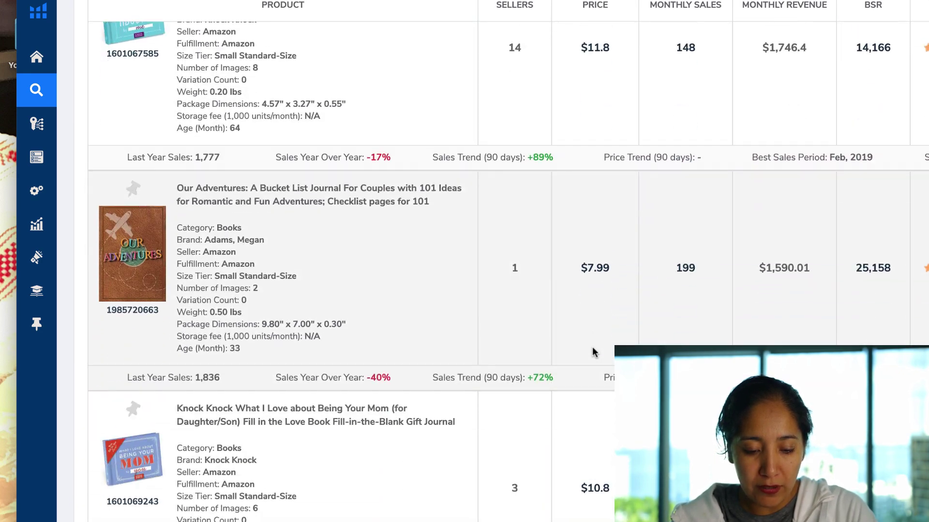
scroll(592, 346, "down", 4)
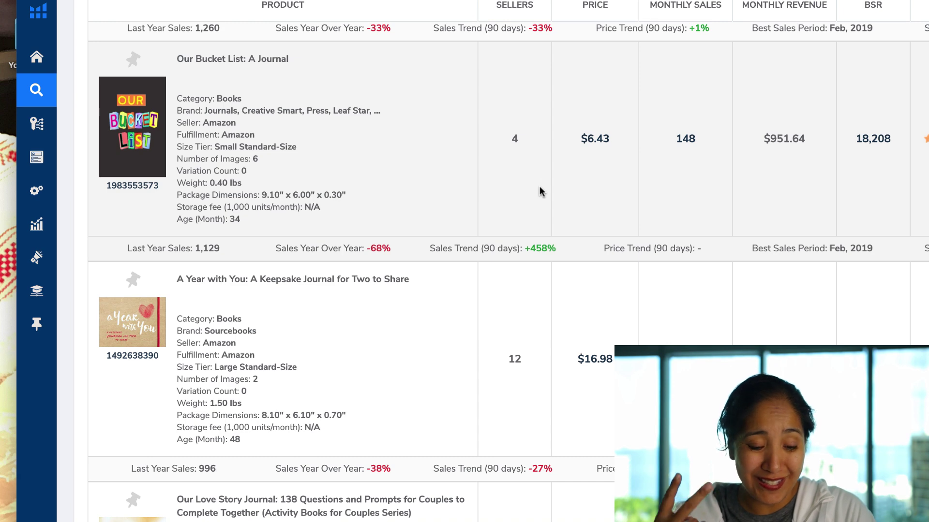
scroll(431, 254, "down", 1)
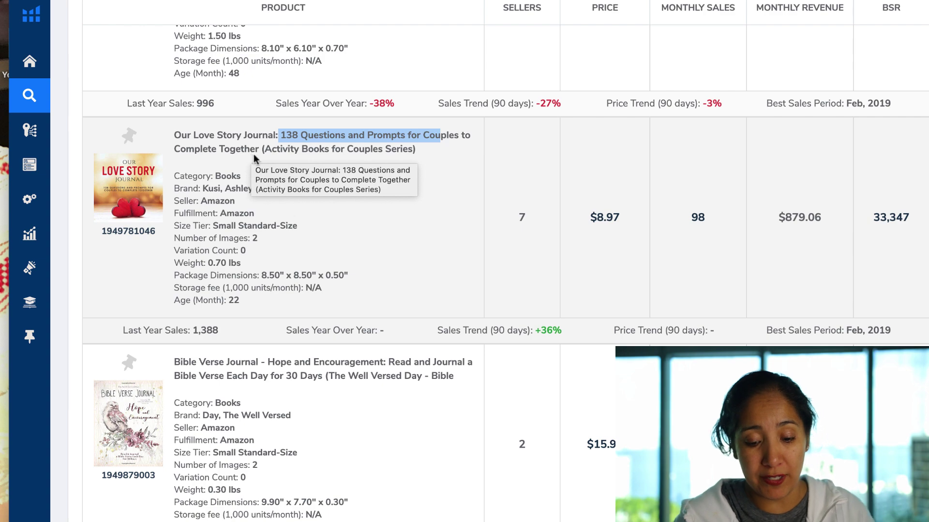
- Examine the Bible verse, Daniel Plan, manifestation and couples' gratitude journals at the end of the first results page
scroll(384, 257, "down", 2)
scroll(382, 257, "down", 13)
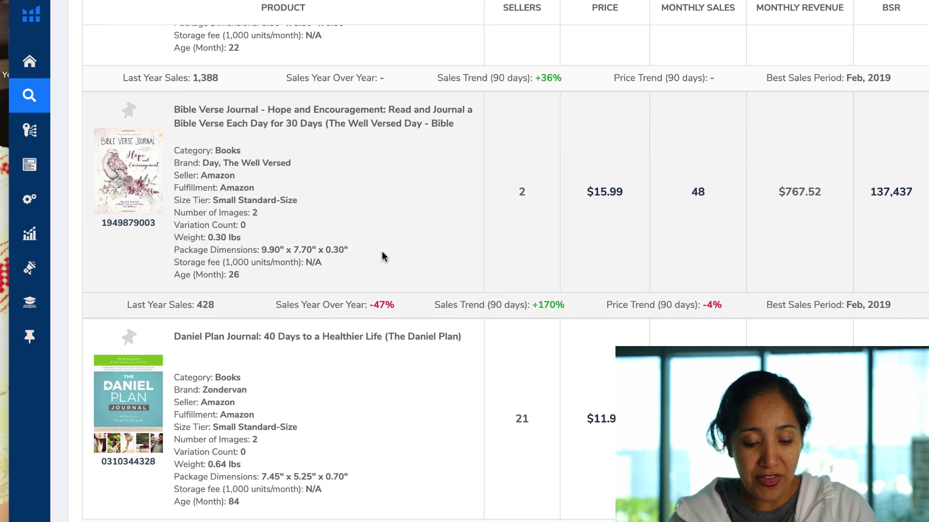
scroll(382, 252, "down", 10)
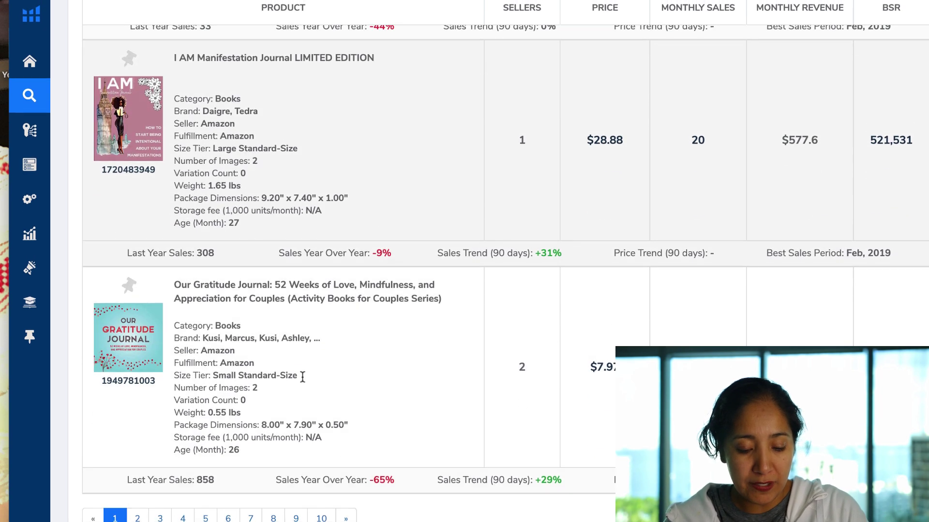
scroll(398, 435, "down", 10)
- Examine the next page of journal results, comparing the workout, Severed Moon and kids' gratitude journals
key("Home")
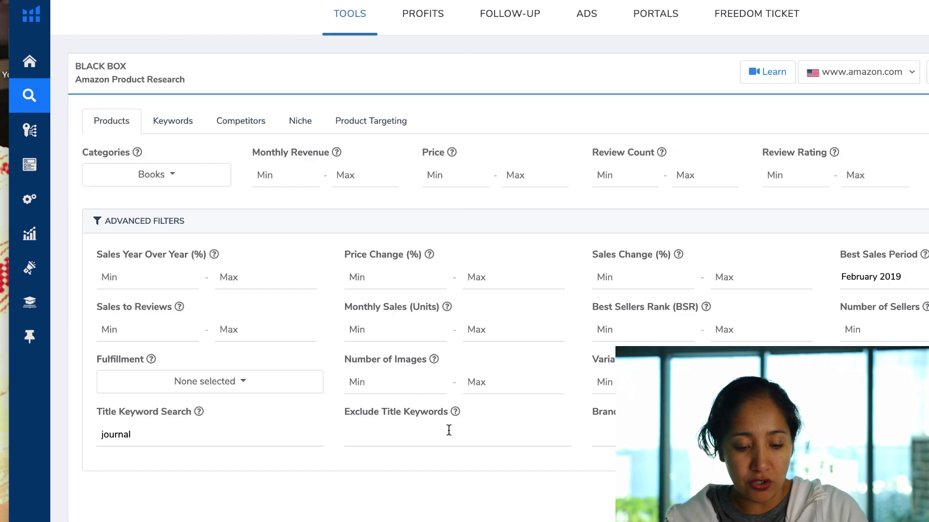
scroll(449, 431, "down", 10)
scroll(449, 429, "down", 6)
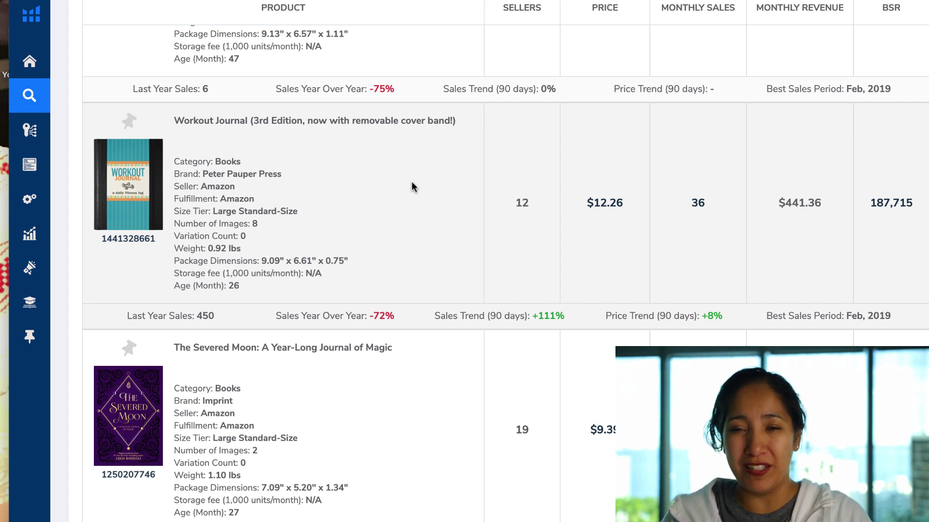
scroll(412, 187, "down", 1)
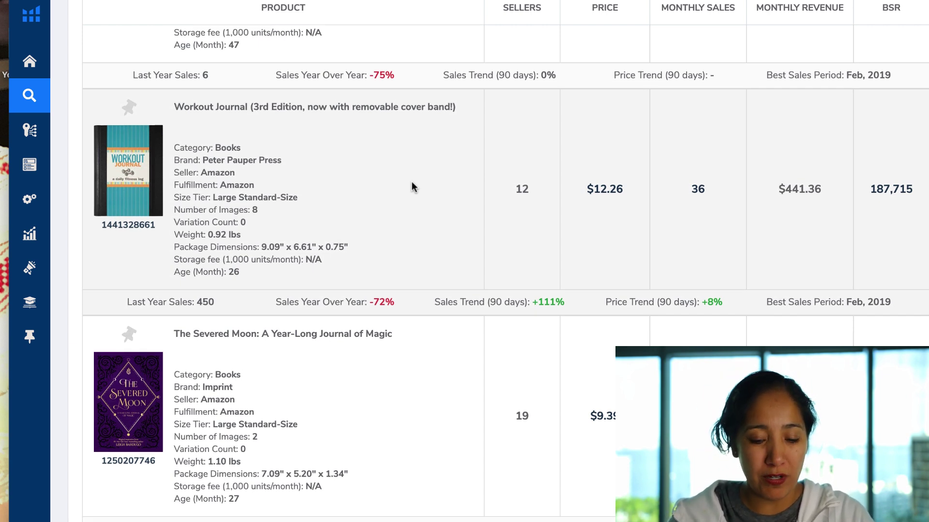
scroll(412, 187, "down", 2)
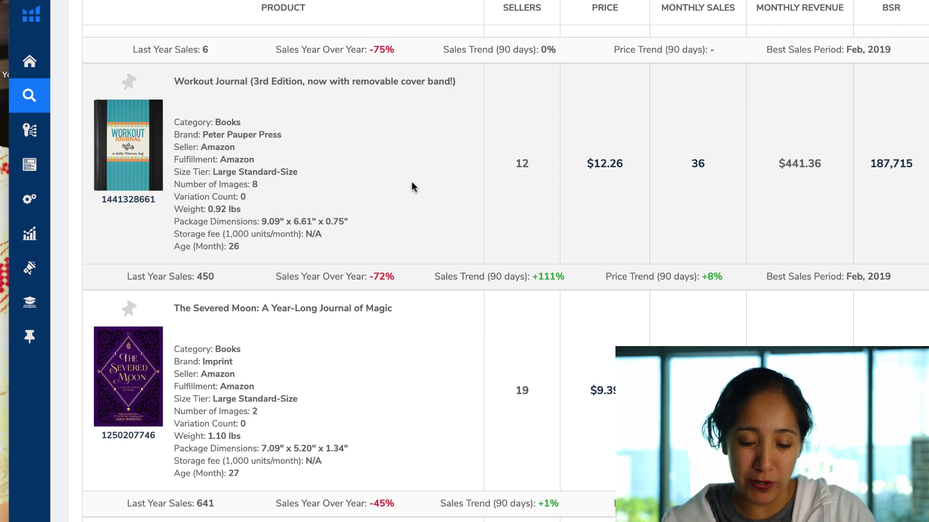
scroll(412, 187, "down", 5)
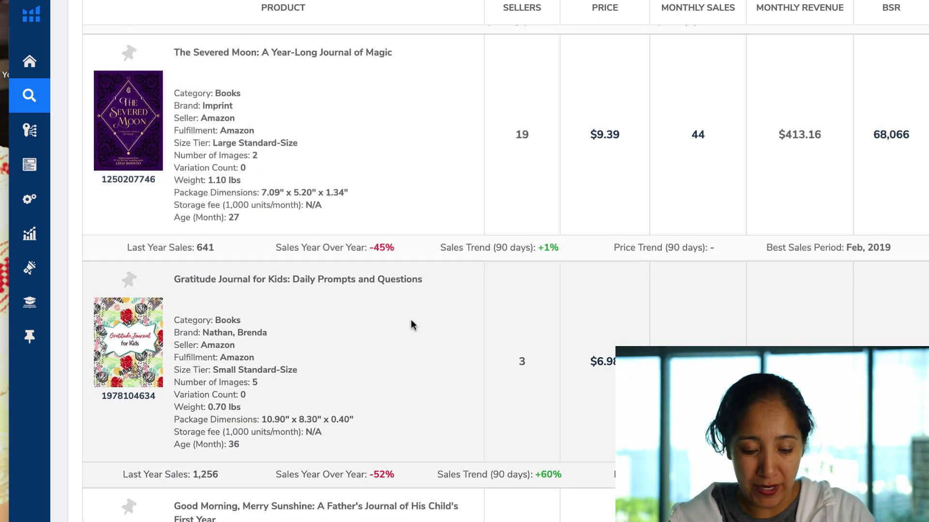
- Examine the remaining journals on this page, from the father's, sketchbook, notary and prayer journals to Letters to My Future Husband
scroll(411, 322, "down", 3)
scroll(395, 341, "down", 6)
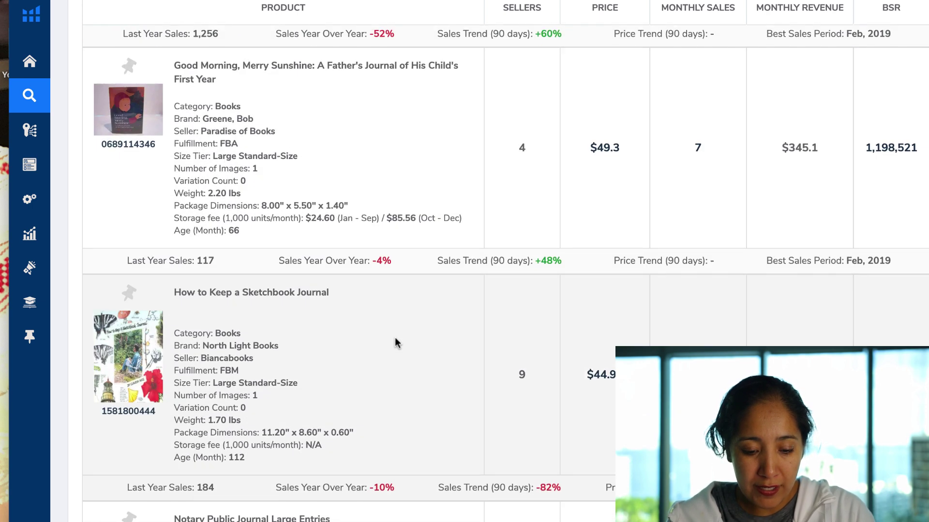
scroll(399, 363, "down", 3)
scroll(389, 276, "down", 2)
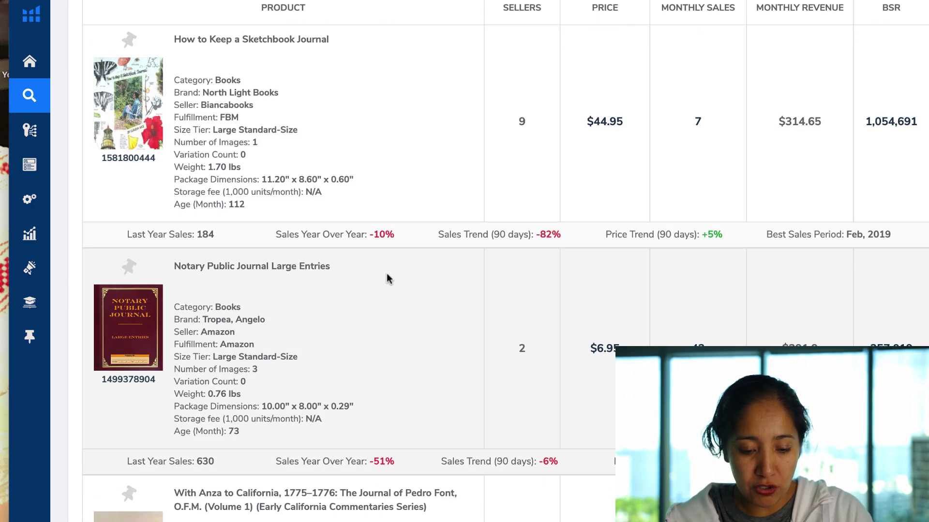
scroll(398, 335, "down", 2)
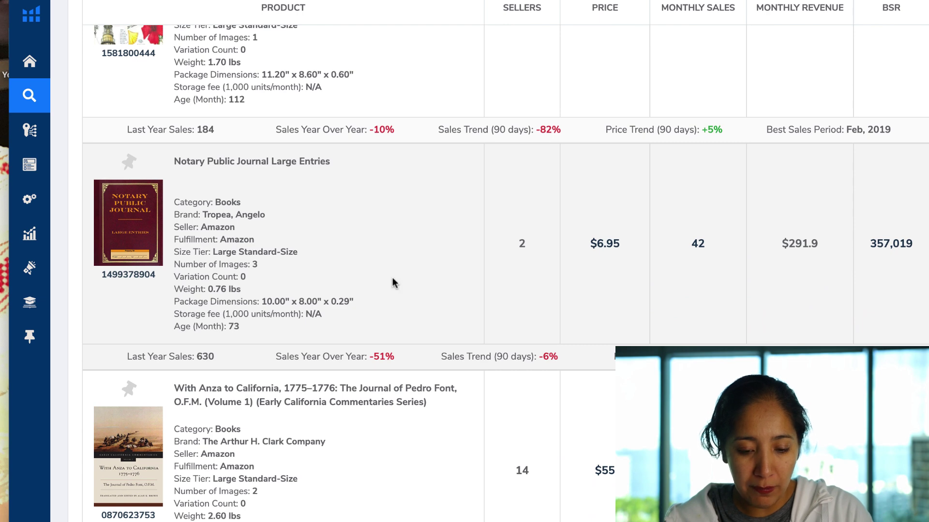
scroll(393, 280, "down", 7)
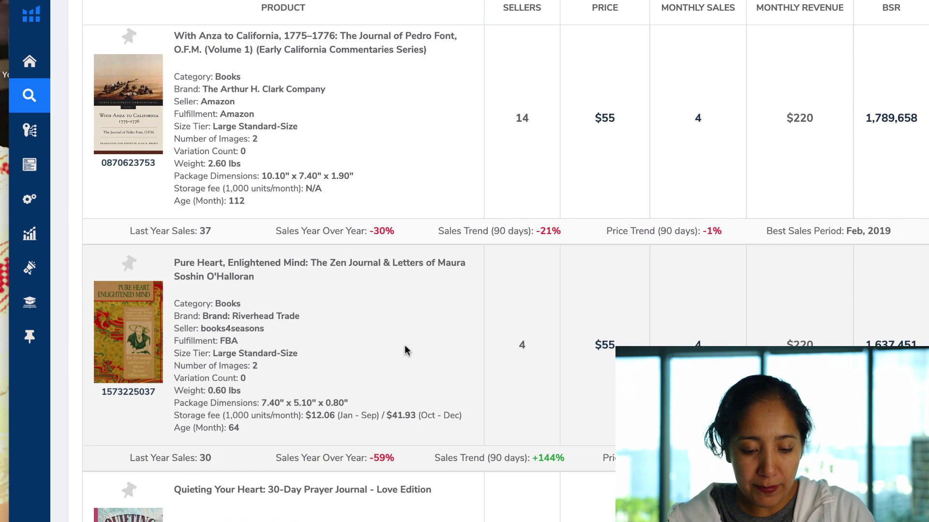
scroll(406, 348, "down", 3)
scroll(409, 401, "down", 2)
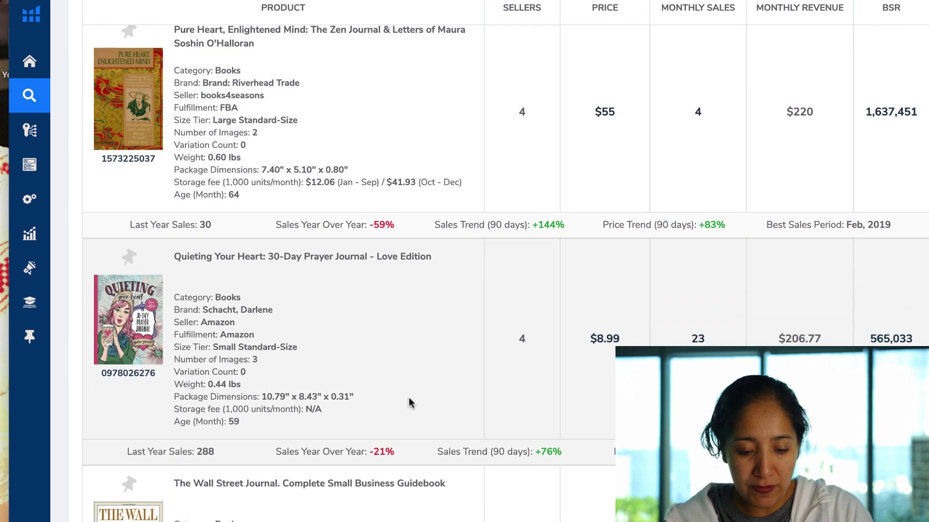
scroll(415, 363, "down", 8)
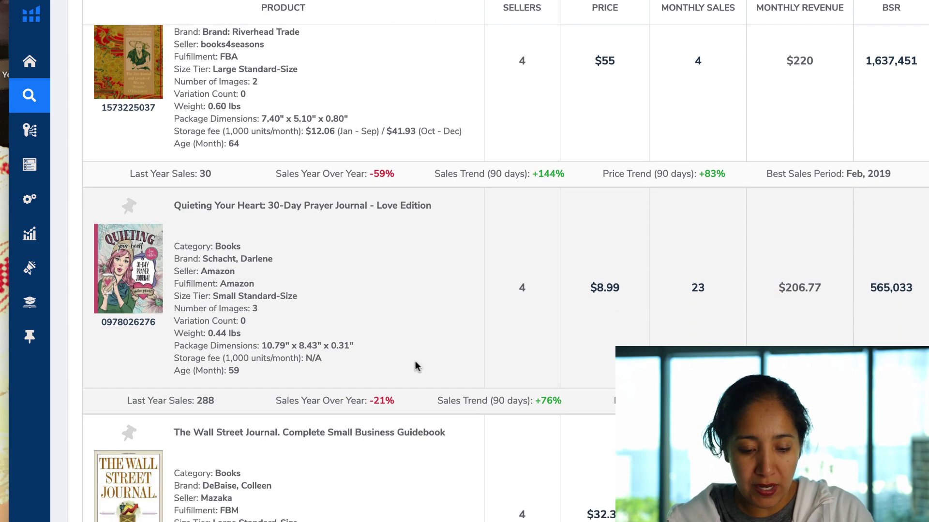
scroll(415, 361, "down", 10)
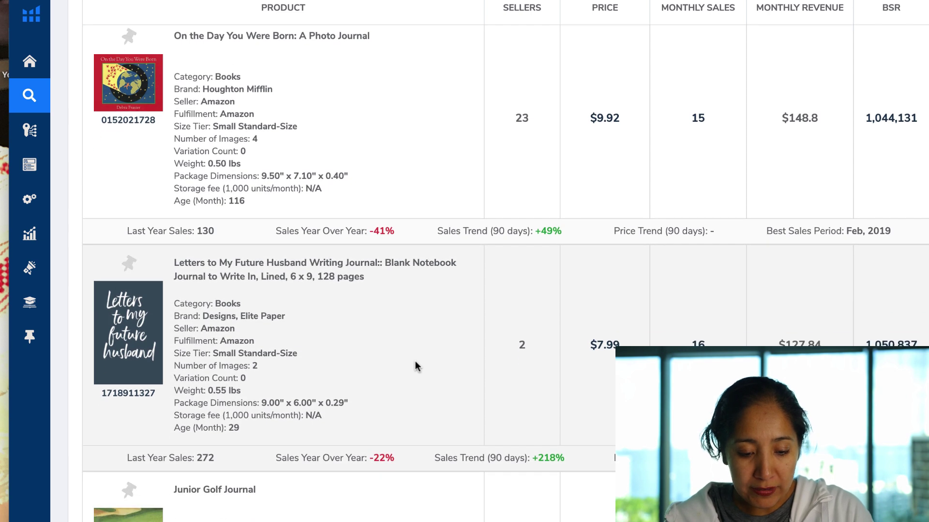
scroll(415, 362, "down", 1)
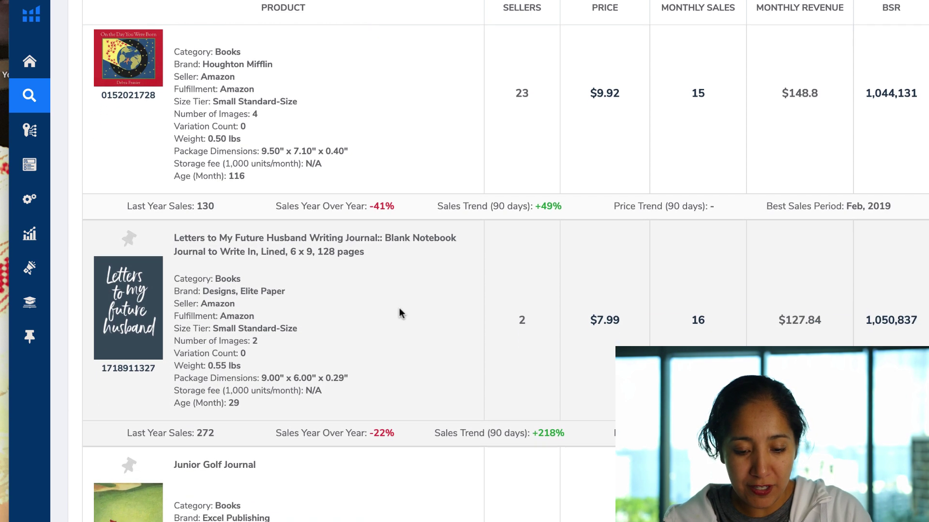
- Examine the journals from Letters to My Future Husband through Junior Golf, 52 Mondays and Queen Bee to Weathering Journal at the page's end
left_click_drag(384, 268, 172, 242)
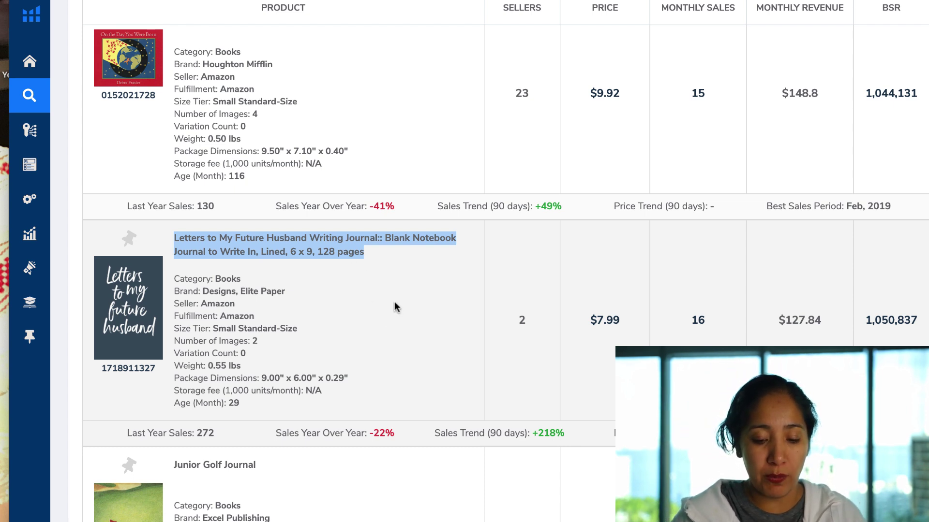
scroll(412, 302, "down", 8)
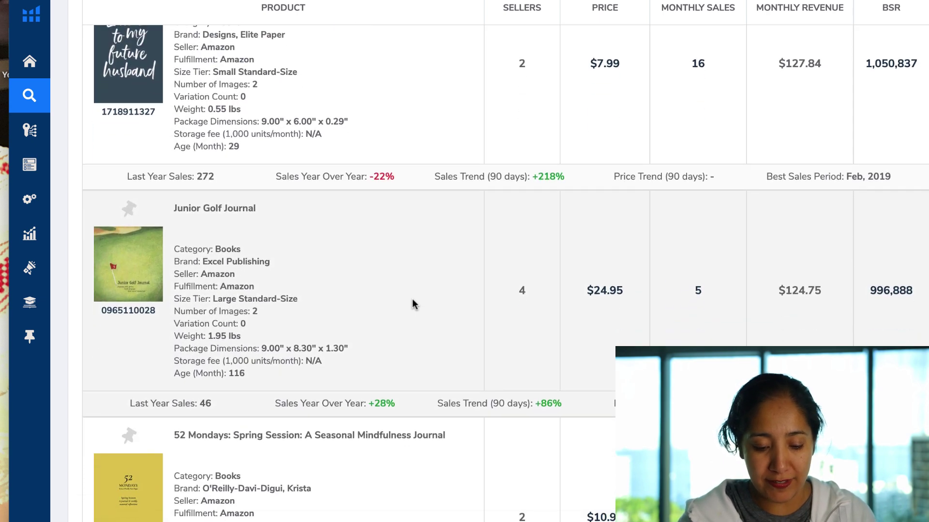
scroll(412, 300, "down", 5)
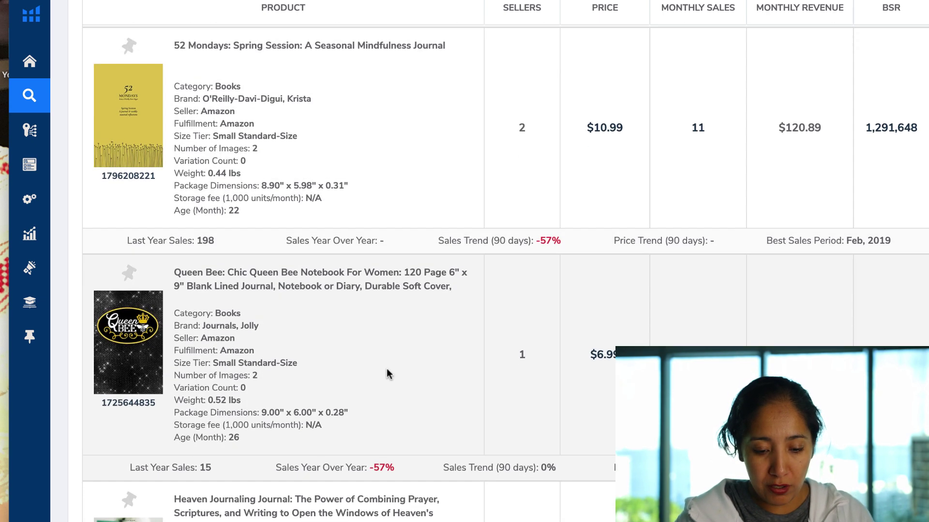
scroll(387, 369, "down", 1)
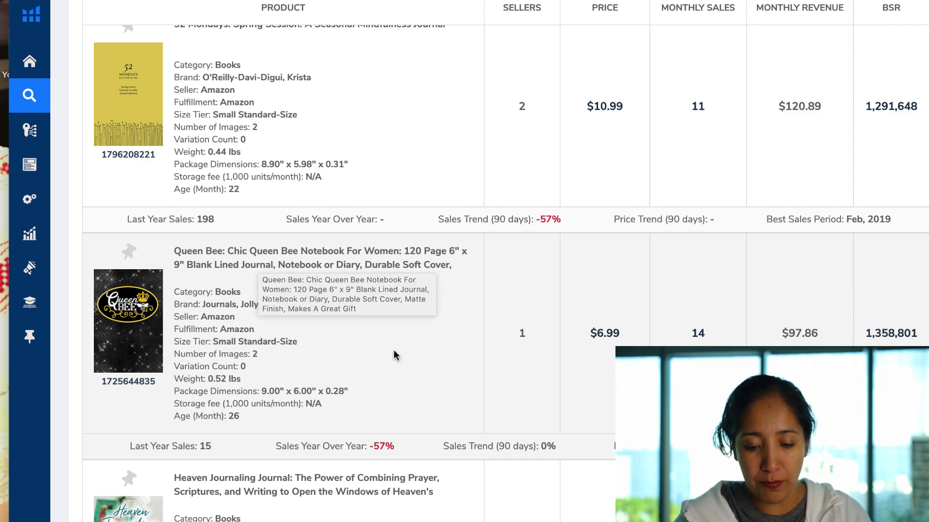
scroll(400, 379, "down", 7)
scroll(401, 380, "down", 6)
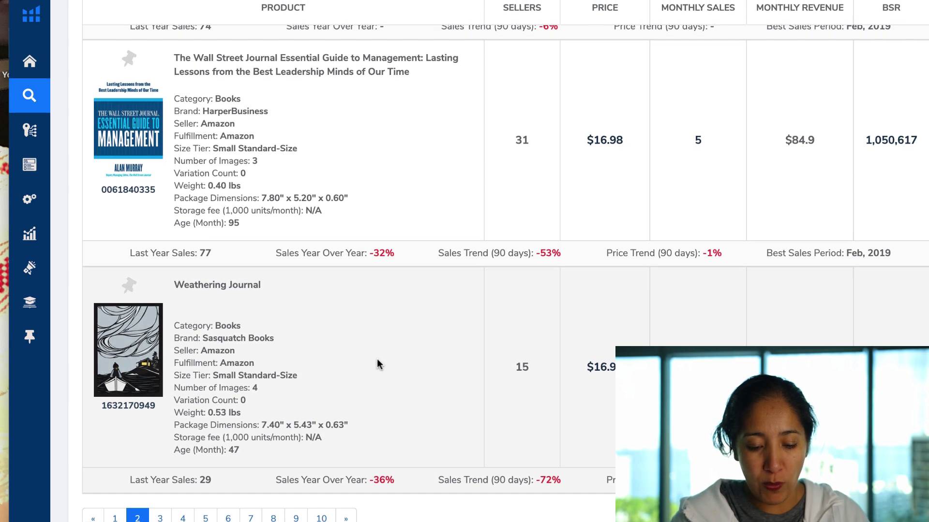
left_click_drag(174, 285, 262, 285)
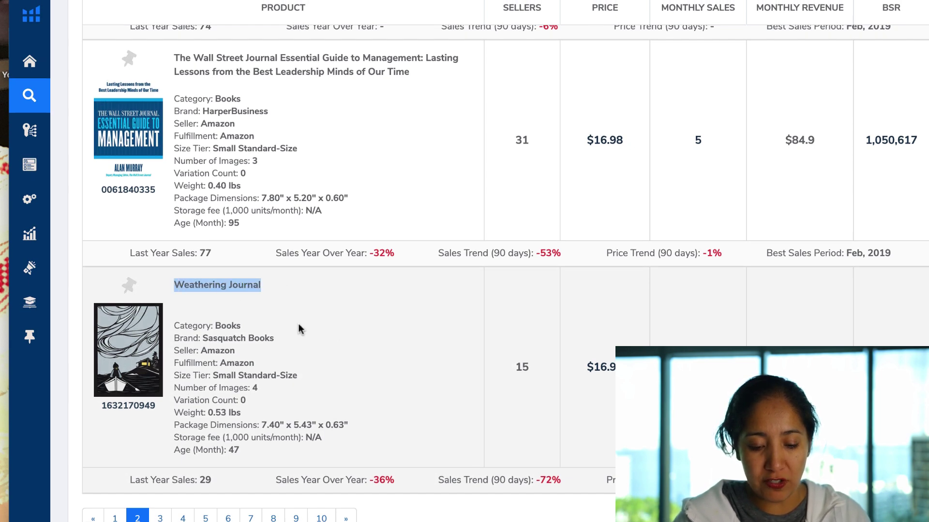